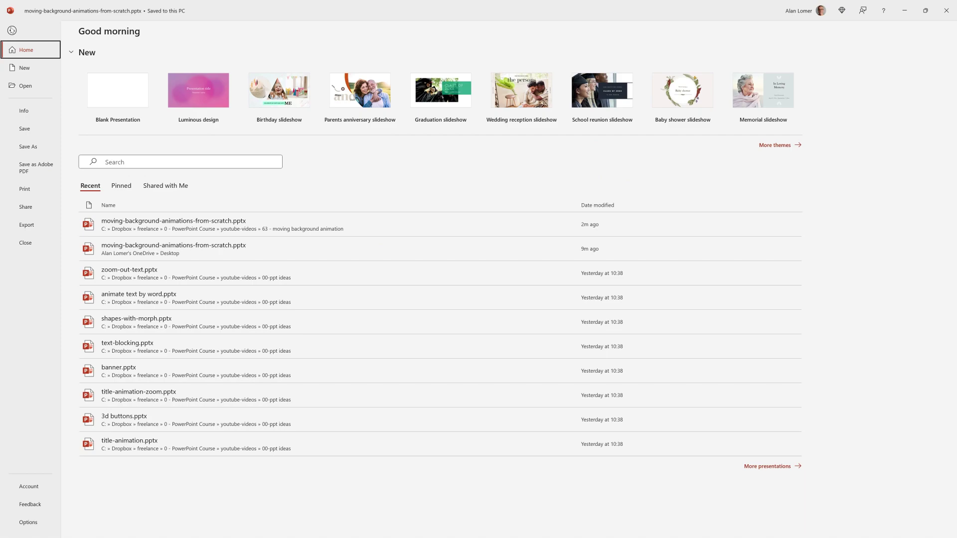
Start a new blank presentation and give its first slide the Blank layout.
{"action": "left_click", "coordinate": [111, 93]}
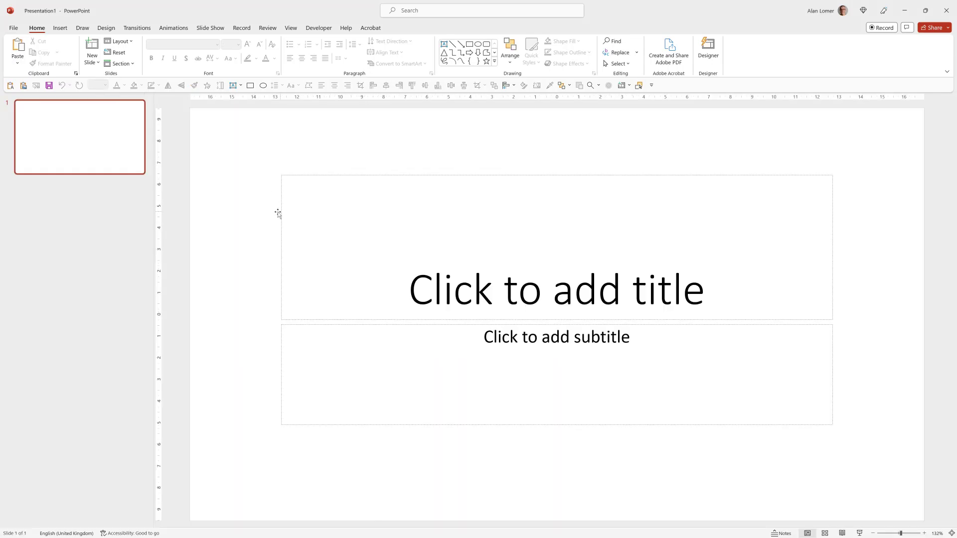
{"action": "right_click", "coordinate": [247, 194]}
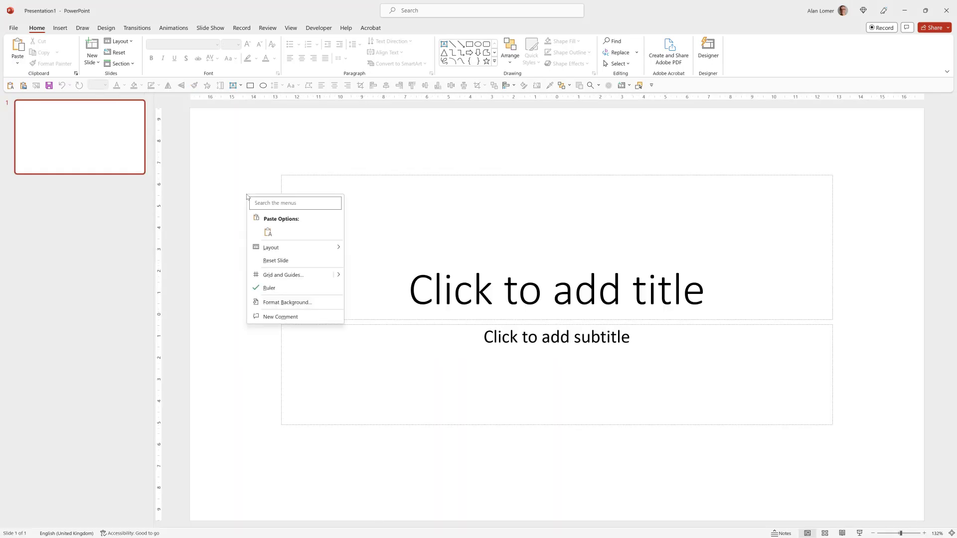
{"action": "mouse_move", "coordinate": [286, 252]}
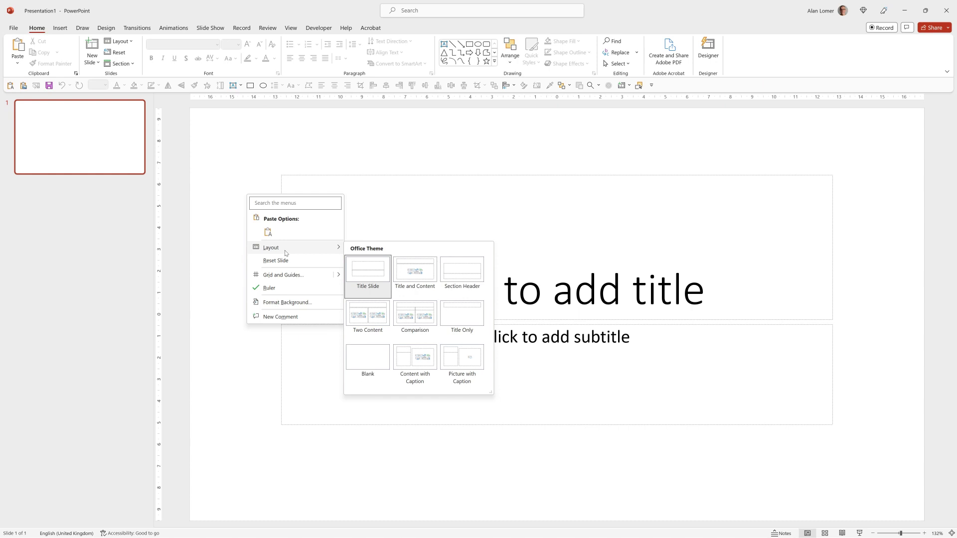
{"action": "left_click", "coordinate": [363, 354]}
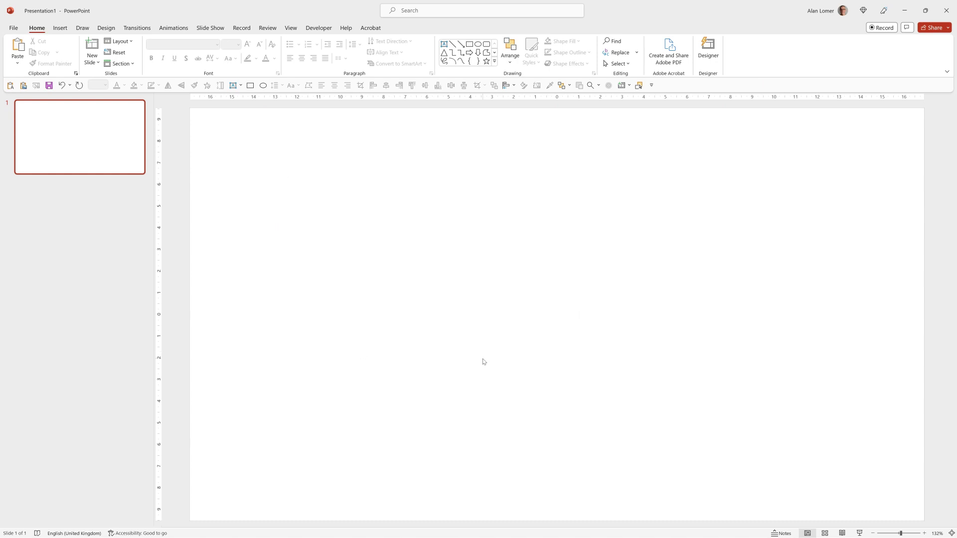
{"action": "scroll", "coordinate": [483, 361], "scroll_direction": "down", "scroll_amount": 2}
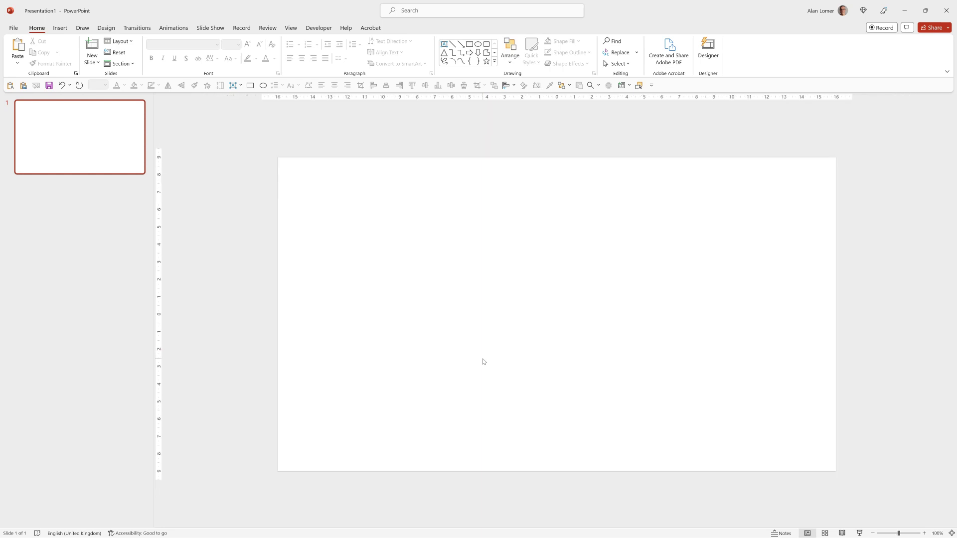
{"action": "scroll", "coordinate": [483, 362], "scroll_direction": "down", "scroll_amount": 2}
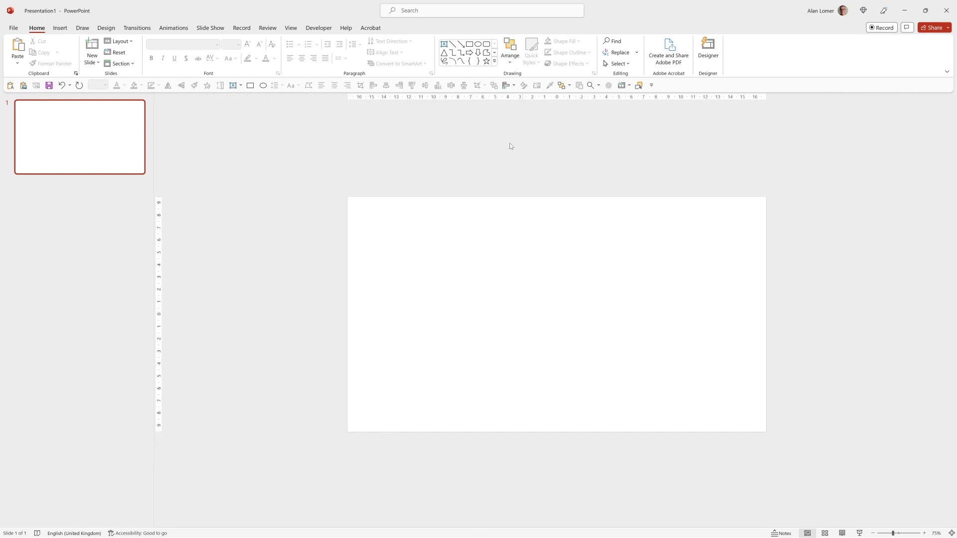
Draw an S-shaped curve from below the slide's bottom edge to above its top.
{"action": "left_click", "coordinate": [461, 61]}
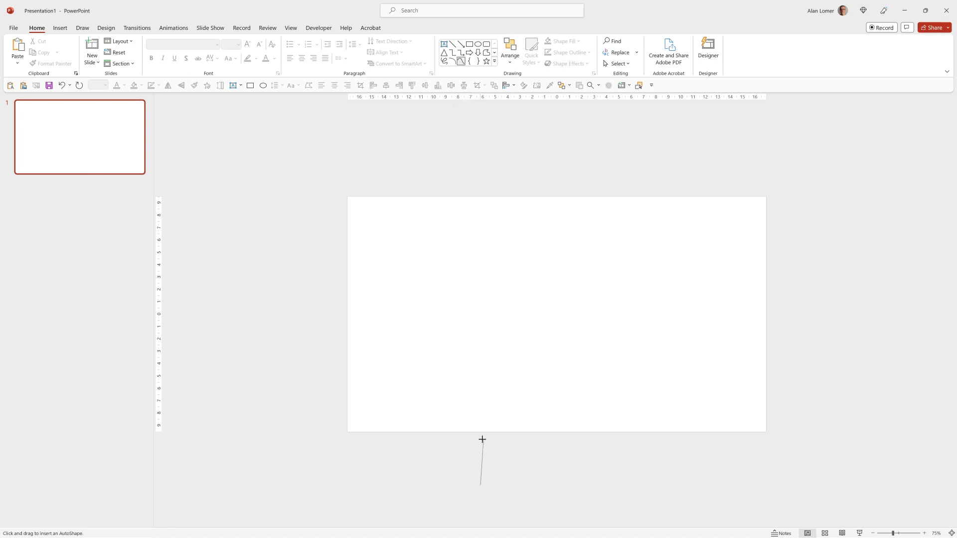
{"action": "left_click", "coordinate": [505, 447]}
{"action": "left_click", "coordinate": [514, 389]}
{"action": "left_click", "coordinate": [574, 235]}
{"action": "double_click", "coordinate": [616, 146]}
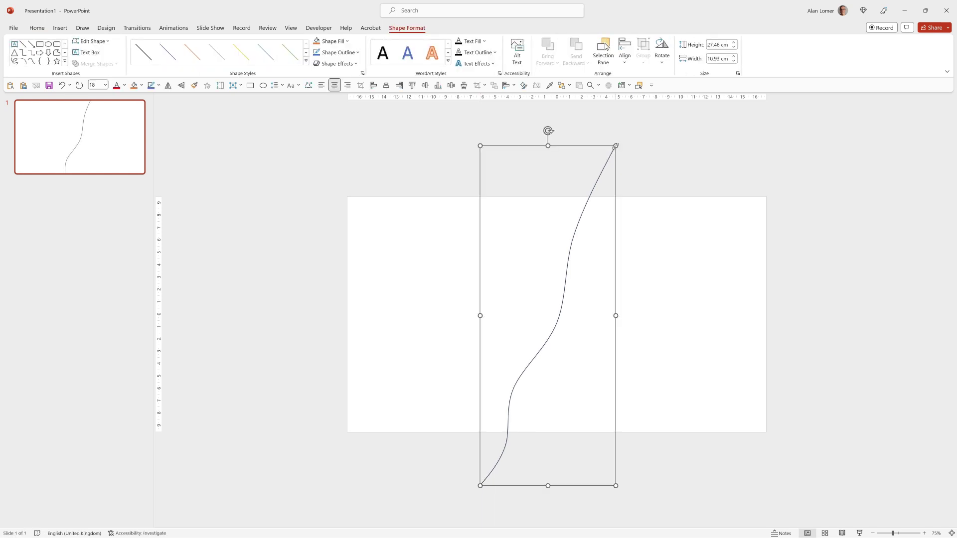
Edit the curve's points to smooth its upper bend.
{"action": "right_click", "coordinate": [574, 237]}
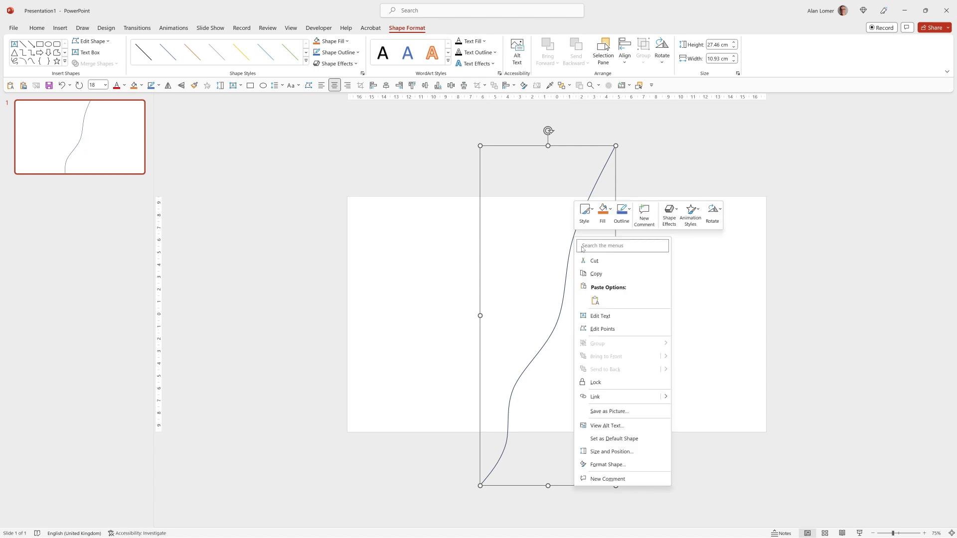
{"action": "left_click", "coordinate": [602, 318]}
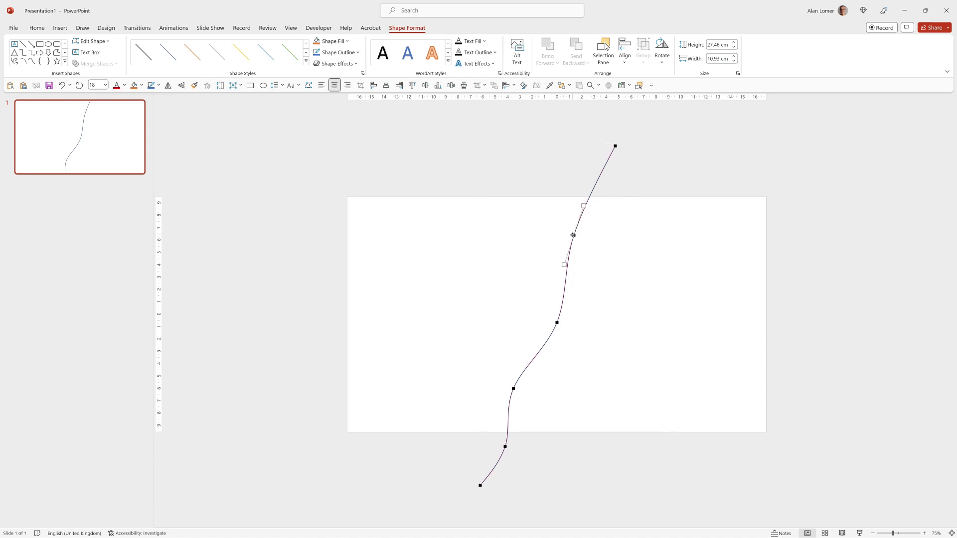
{"action": "left_click_drag", "start_coordinate": [574, 236], "coordinate": [572, 234]}
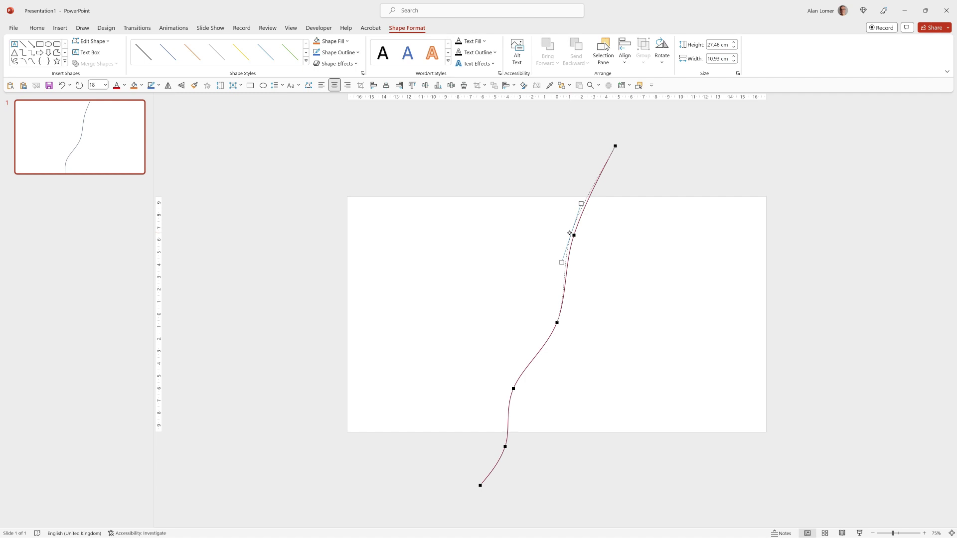
{"action": "left_click", "coordinate": [544, 169]}
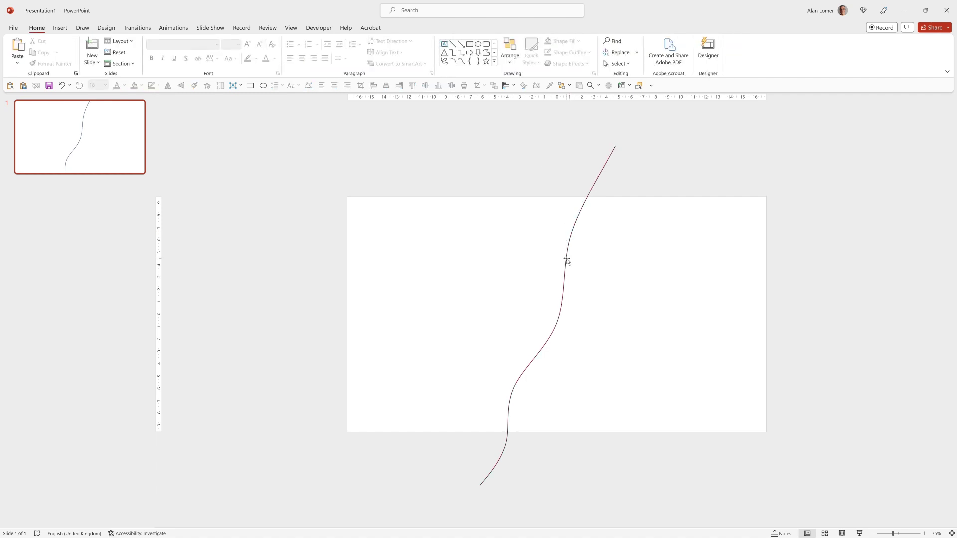
Move the wavy line left and duplicate it into five evenly spaced parallel lines.
{"action": "left_click_drag", "start_coordinate": [567, 259], "coordinate": [363, 242]}
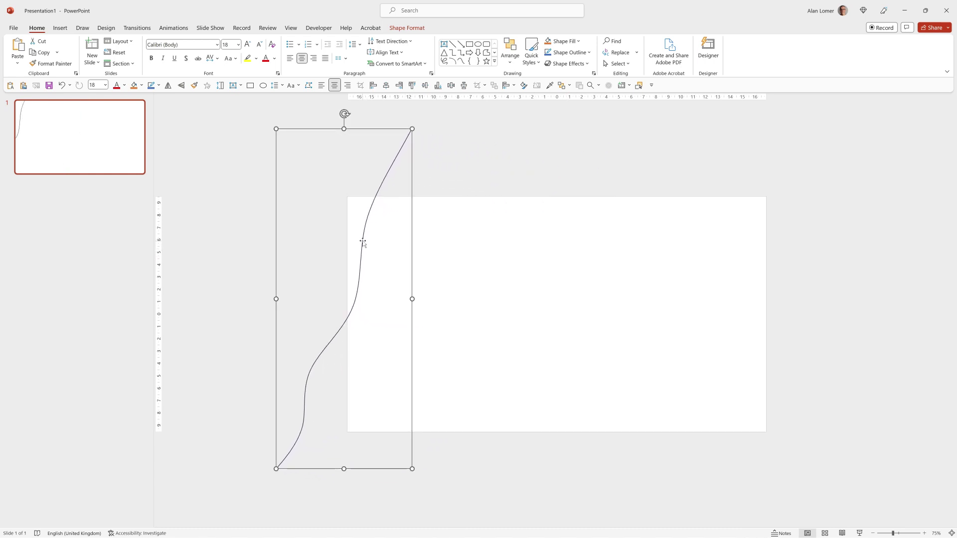
{"action": "key", "text": "ctrl+d"}
{"action": "left_click_drag", "start_coordinate": [368, 248], "coordinate": [390, 252]}
{"action": "key", "text": "ctrl+d"}
{"action": "key", "text": "Escape"}
{"action": "key", "text": "ctrl+d"}
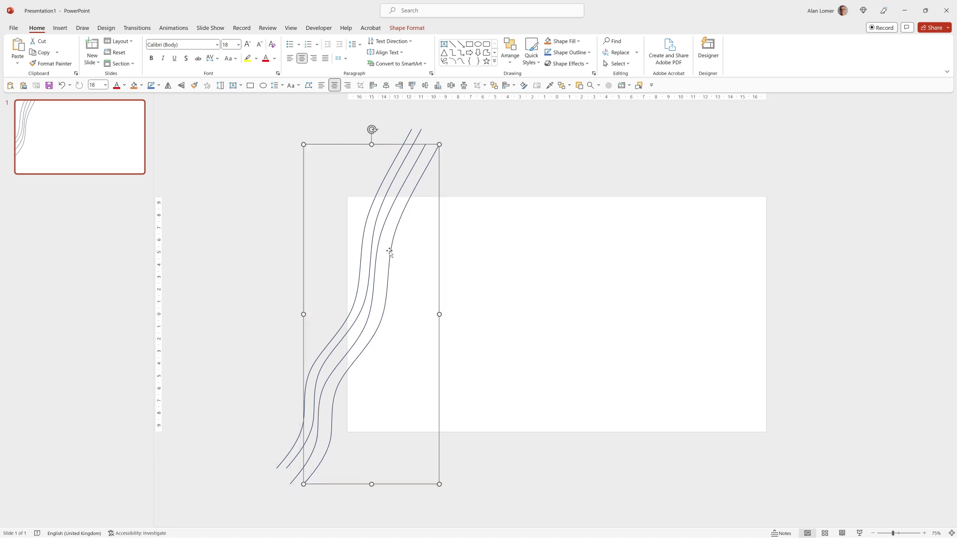
{"action": "key", "text": "ctrl+d"}
{"action": "left_click", "coordinate": [274, 328]}
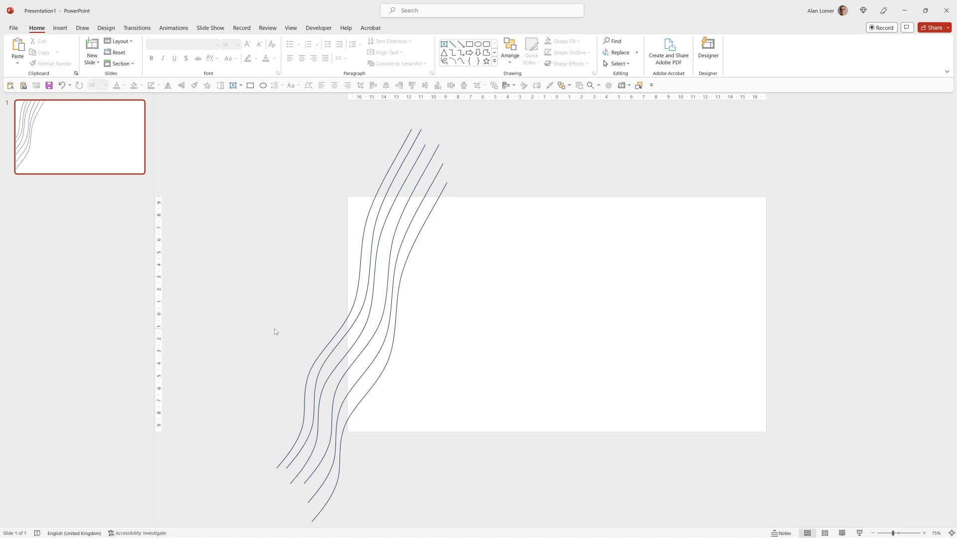
Duplicate the set of five lines twice, shifting each copy diagonally down and right.
{"action": "key", "text": "ctrl+a"}
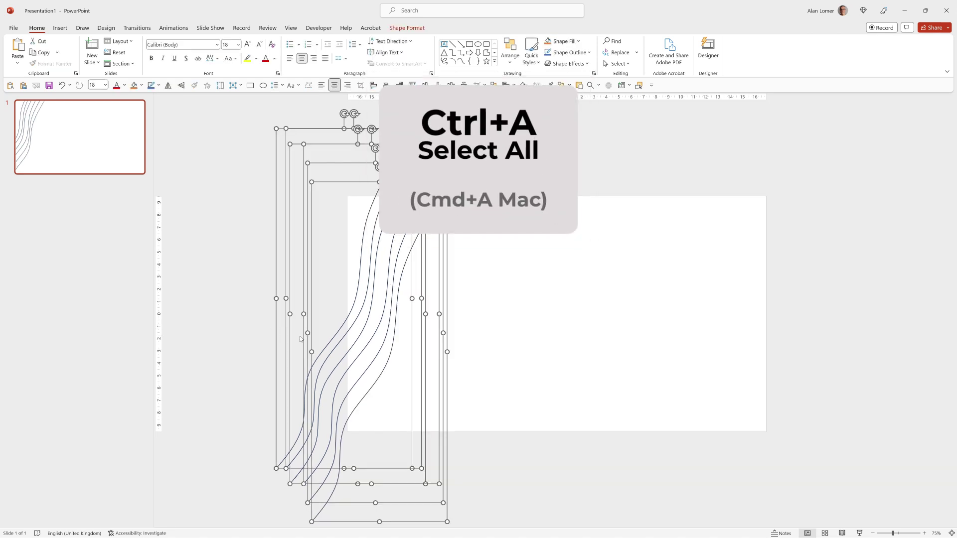
{"action": "key", "text": "ctrl+d"}
{"action": "left_click_drag", "start_coordinate": [335, 342], "coordinate": [393, 371]}
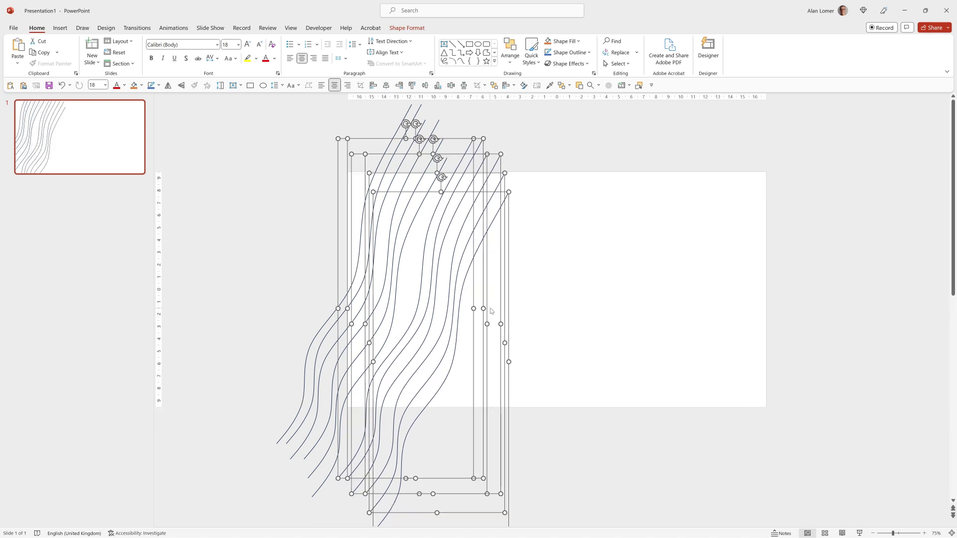
{"action": "key", "text": "ctrl+d"}
{"action": "left_click_drag", "start_coordinate": [538, 334], "coordinate": [624, 342]}
{"action": "scroll", "coordinate": [573, 349], "scroll_direction": "down", "scroll_amount": 3}
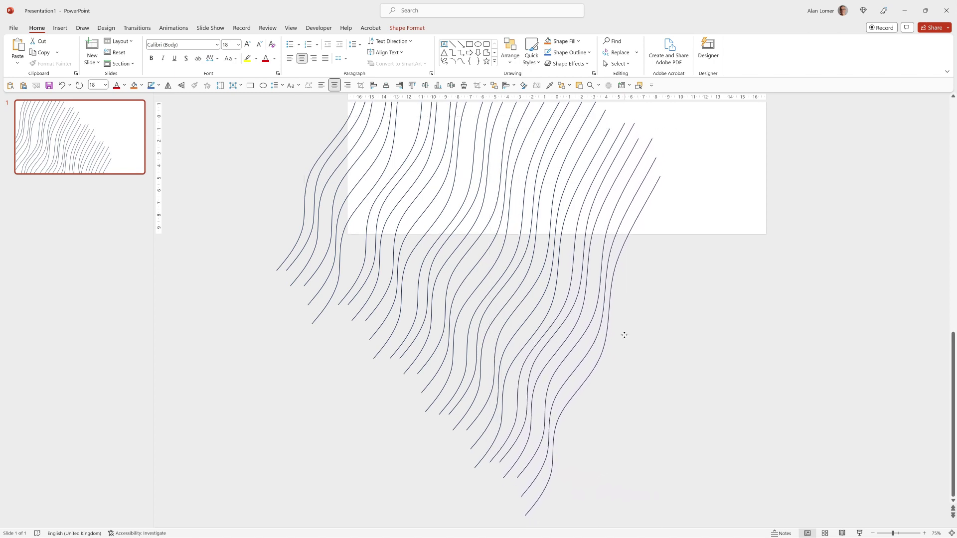
{"action": "left_click", "coordinate": [656, 327]}
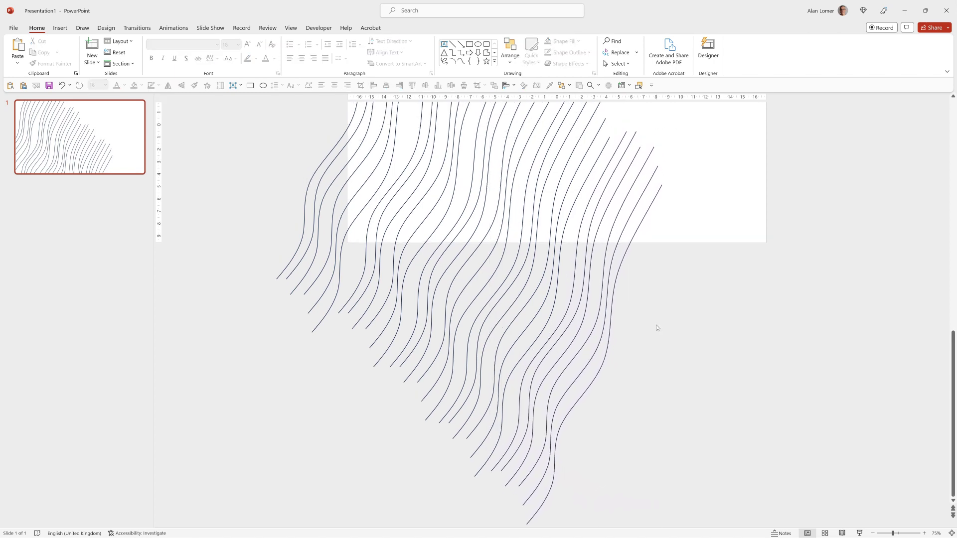
{"action": "scroll", "coordinate": [656, 328], "scroll_direction": "down", "scroll_amount": 3}
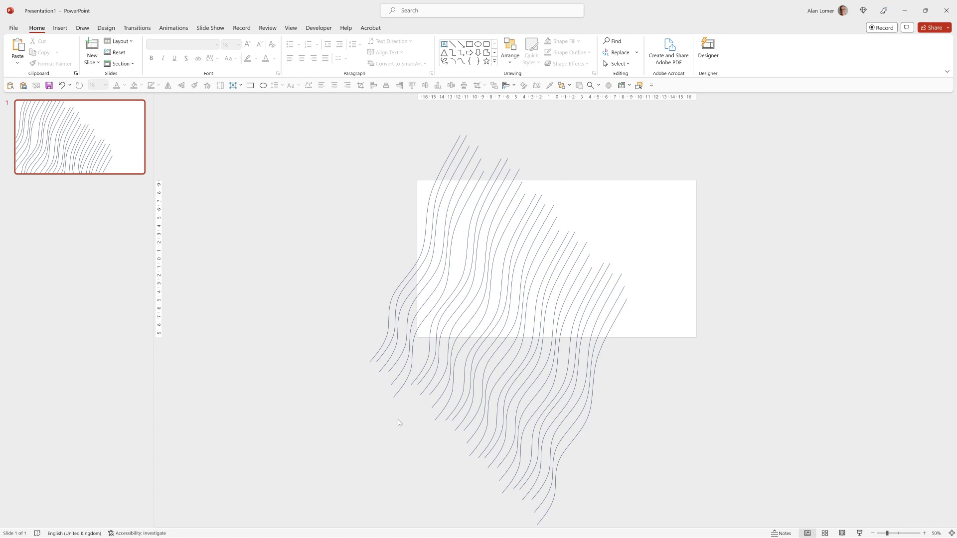
Group the wavy lines, rotate them, add a second copy lower right, and group both.
{"action": "key", "text": "ctrl+a"}
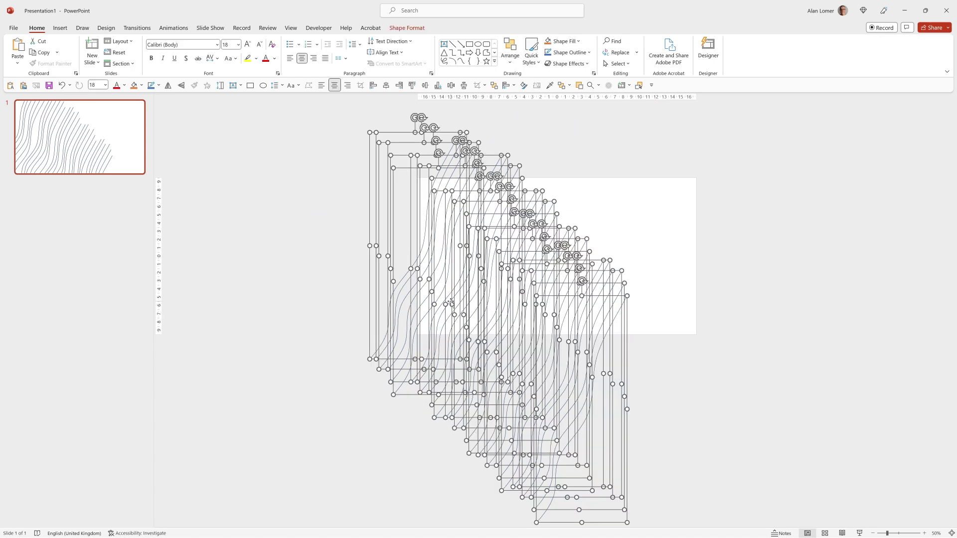
{"action": "key", "text": "ctrl+g"}
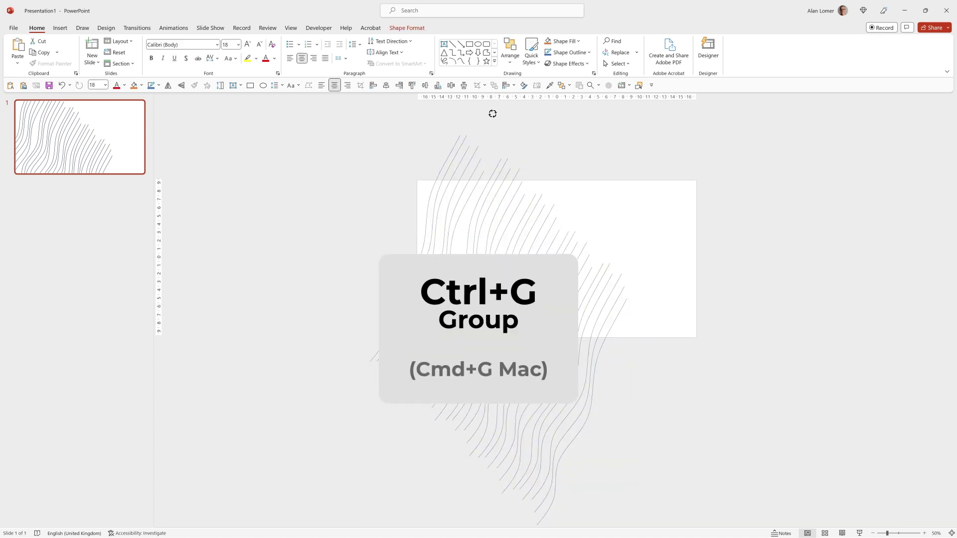
{"action": "left_click_drag", "start_coordinate": [493, 113], "coordinate": [472, 113]}
{"action": "left_click_drag", "start_coordinate": [530, 278], "coordinate": [521, 252]}
{"action": "left_click_drag", "start_coordinate": [474, 103], "coordinate": [448, 124]}
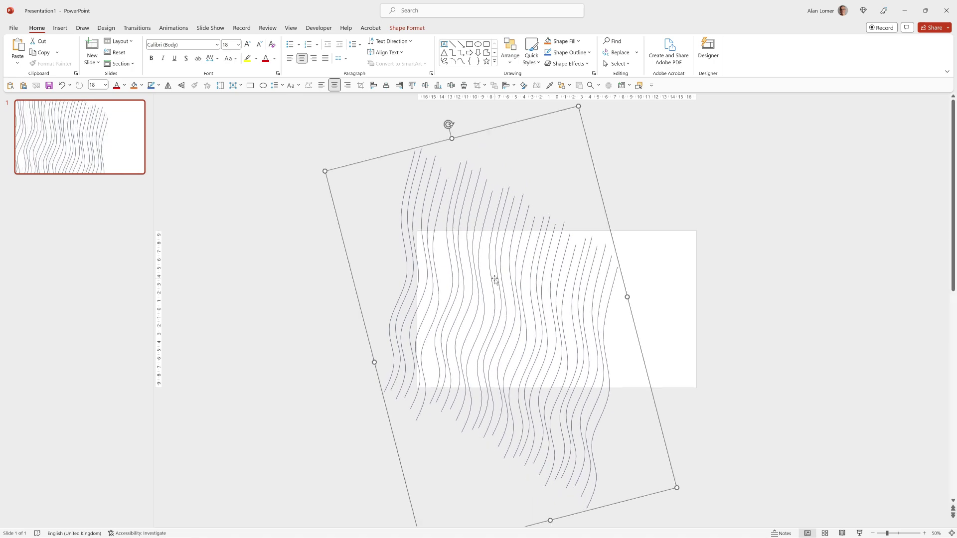
{"action": "mouse_move", "coordinate": [496, 280]}
{"action": "left_mouse_down"}
{"action": "mouse_move", "coordinate": [654, 289]}
{"action": "mouse_move", "coordinate": [696, 364]}
{"action": "mouse_move", "coordinate": [703, 425]}
{"action": "mouse_move", "coordinate": [694, 429]}
{"action": "left_mouse_up"}
{"action": "scroll", "coordinate": [695, 428], "scroll_direction": "down", "scroll_amount": 1}
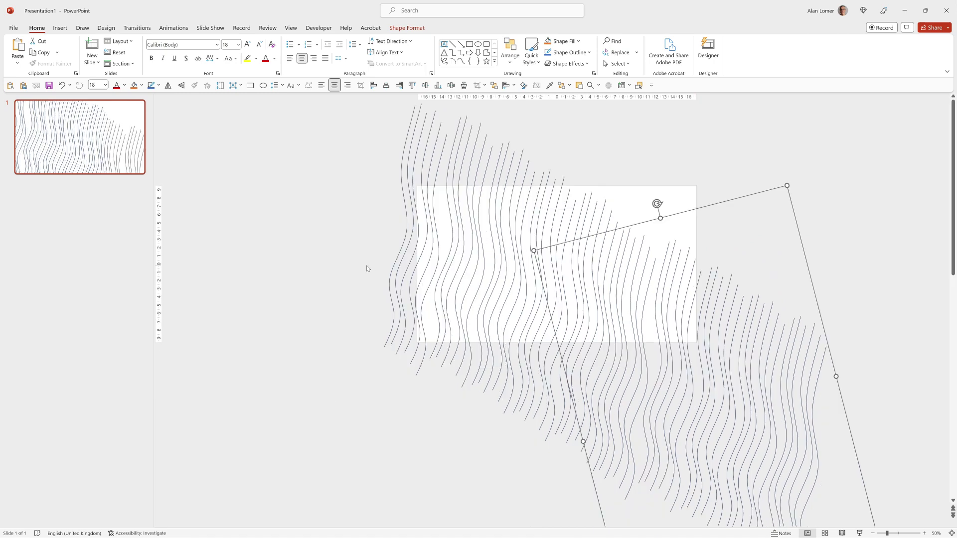
{"action": "key", "text": "ctrl+a"}
{"action": "key", "text": "ctrl+g"}
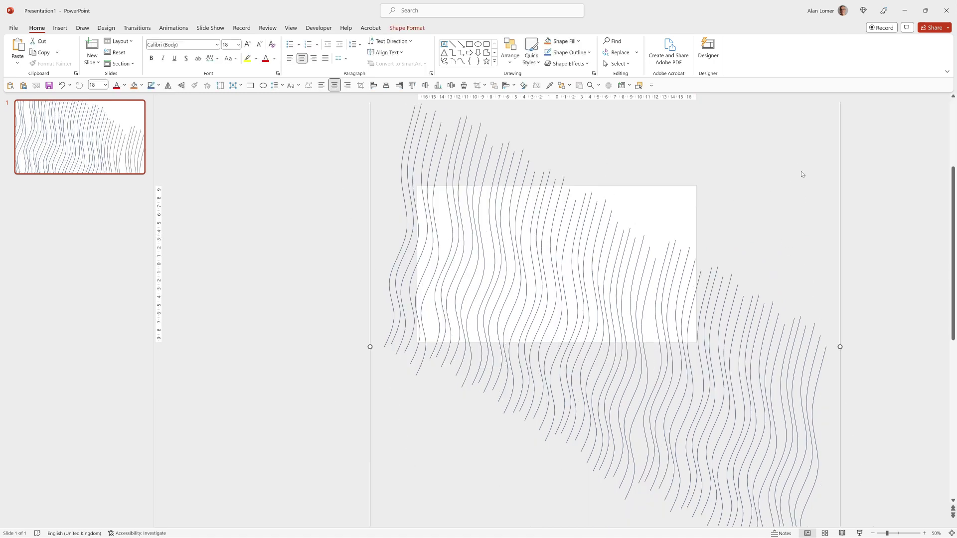
Tilt the group counter-clockwise, shift it slightly down, and set its line width to 5 pt.
{"action": "scroll", "coordinate": [801, 208], "scroll_direction": "down", "scroll_amount": 2}
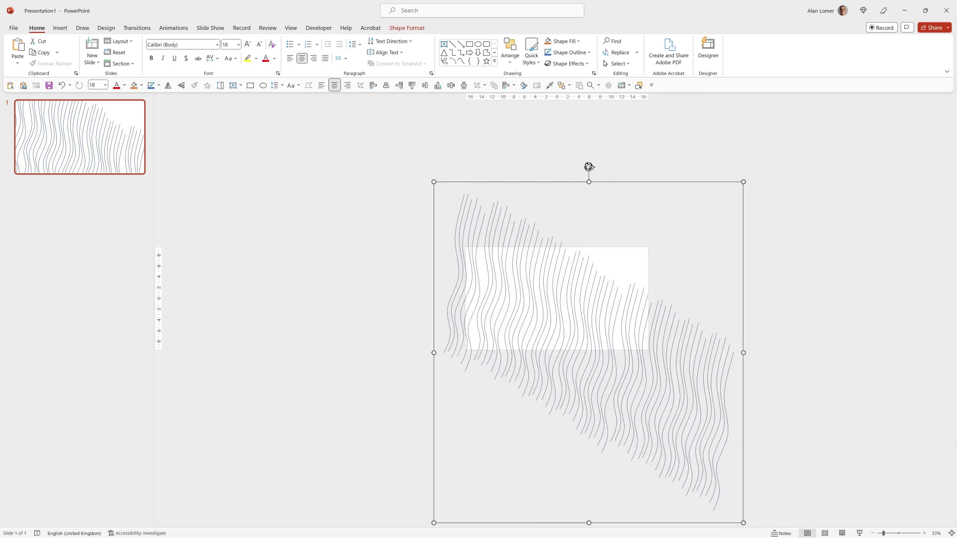
{"action": "left_click_drag", "start_coordinate": [588, 167], "coordinate": [539, 139]}
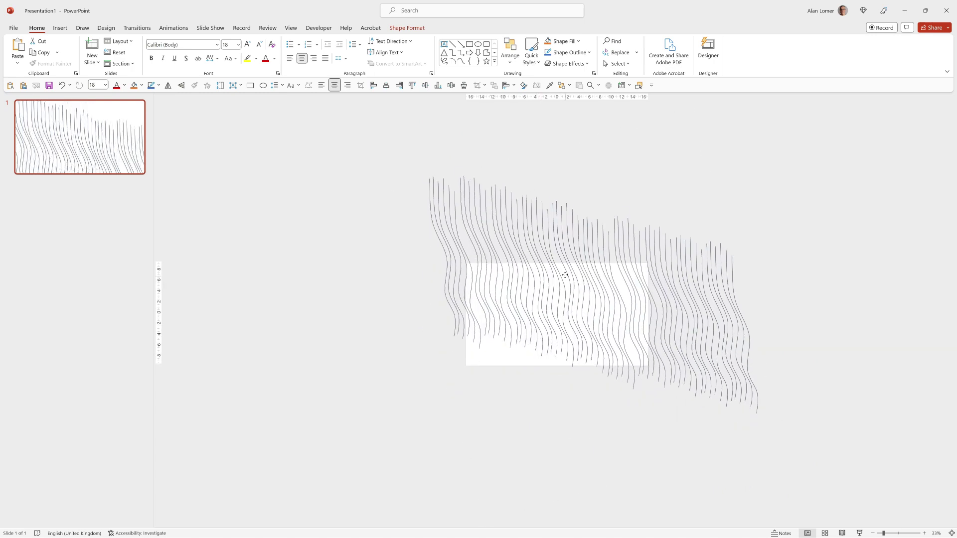
{"action": "mouse_move", "coordinate": [565, 276]}
{"action": "left_mouse_down"}
{"action": "mouse_move", "coordinate": [559, 311]}
{"action": "mouse_move", "coordinate": [559, 299]}
{"action": "left_mouse_up"}
{"action": "right_click", "coordinate": [531, 235]}
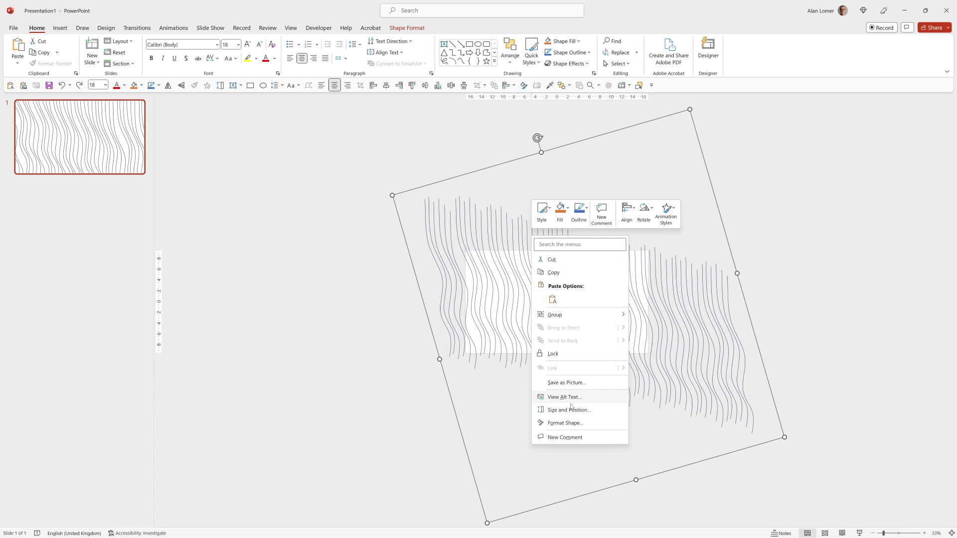
{"action": "left_click", "coordinate": [573, 422]}
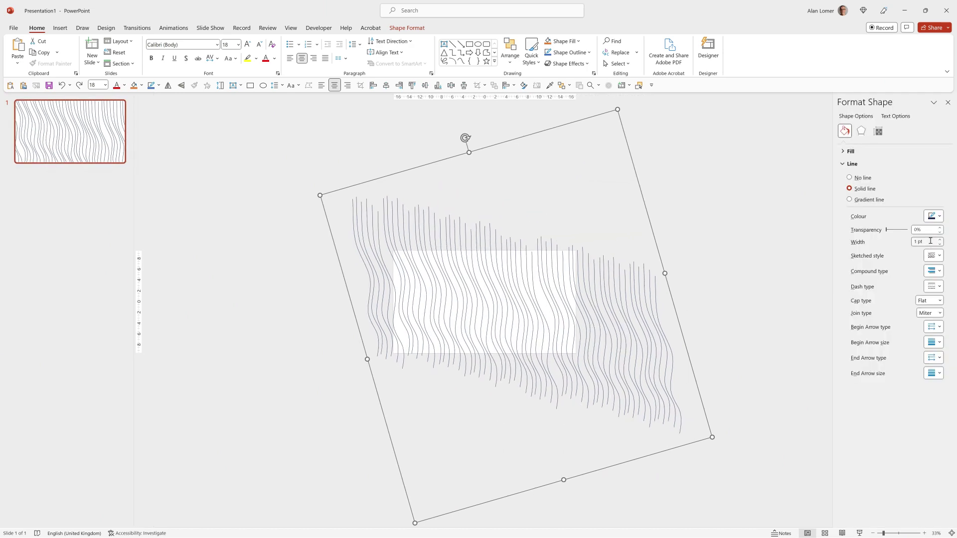
{"action": "triple_click", "coordinate": [930, 241]}
{"action": "type", "text": "5"}
{"action": "key", "text": "Return"}
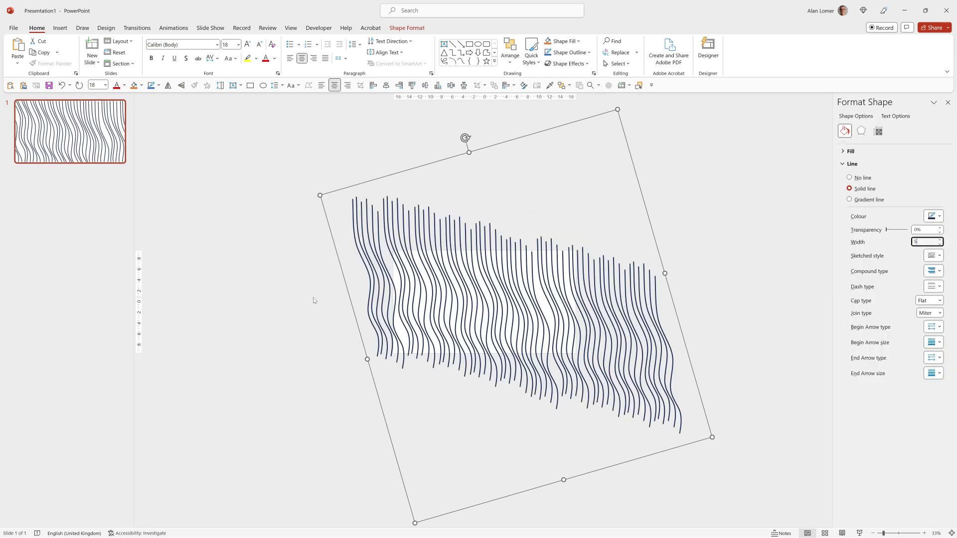
Change the slide background to a gradient fill and remove its middle stop.
{"action": "left_click", "coordinate": [660, 237]}
{"action": "right_click", "coordinate": [662, 211]}
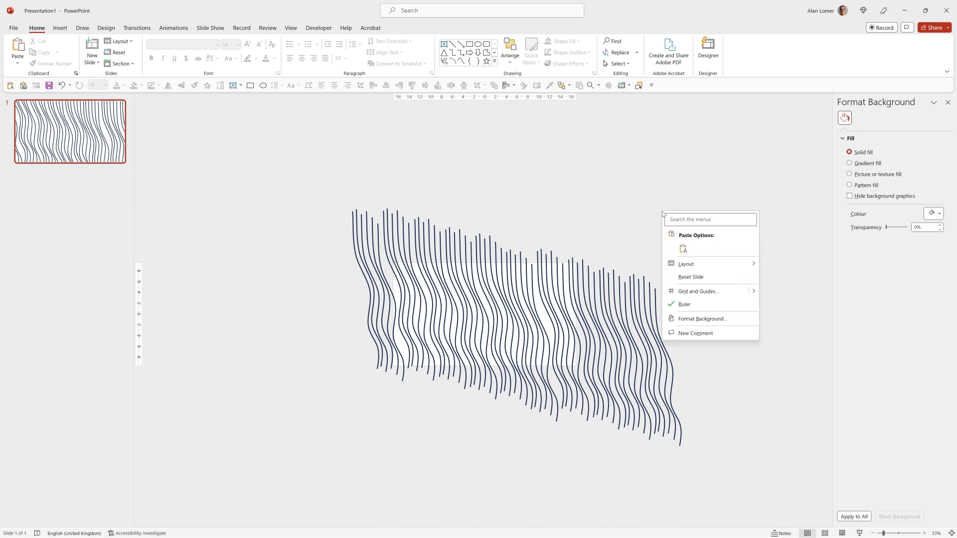
{"action": "left_click", "coordinate": [703, 319]}
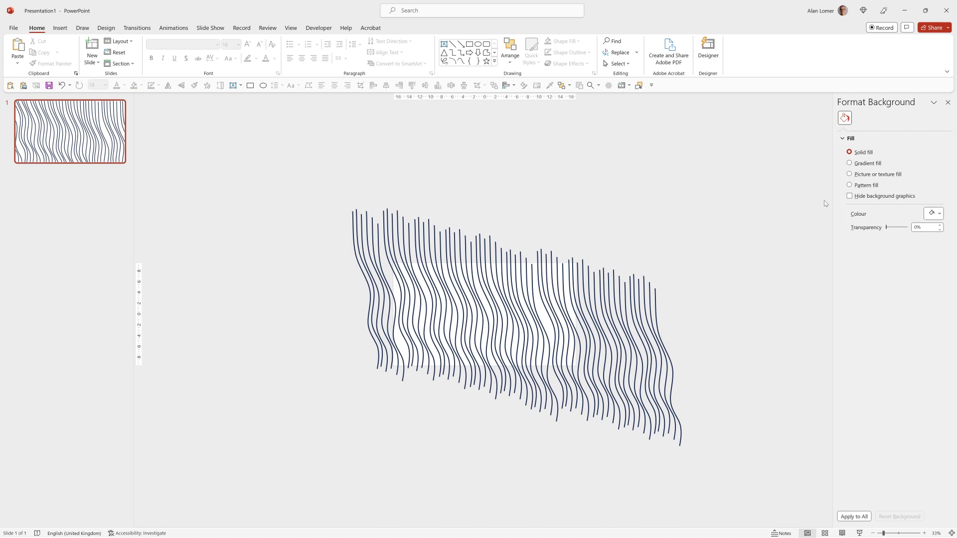
{"action": "left_click", "coordinate": [859, 165]}
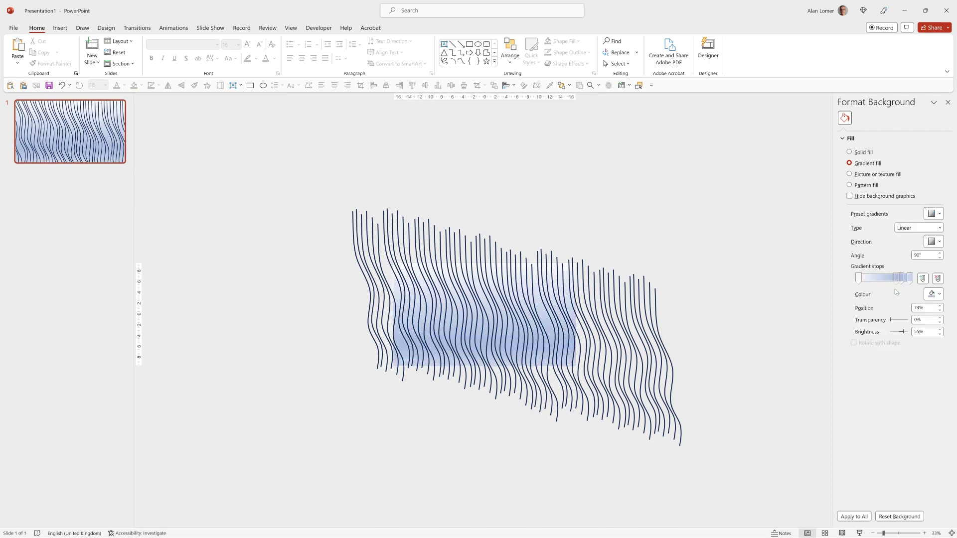
{"action": "left_click_drag", "start_coordinate": [901, 275], "coordinate": [858, 283]}
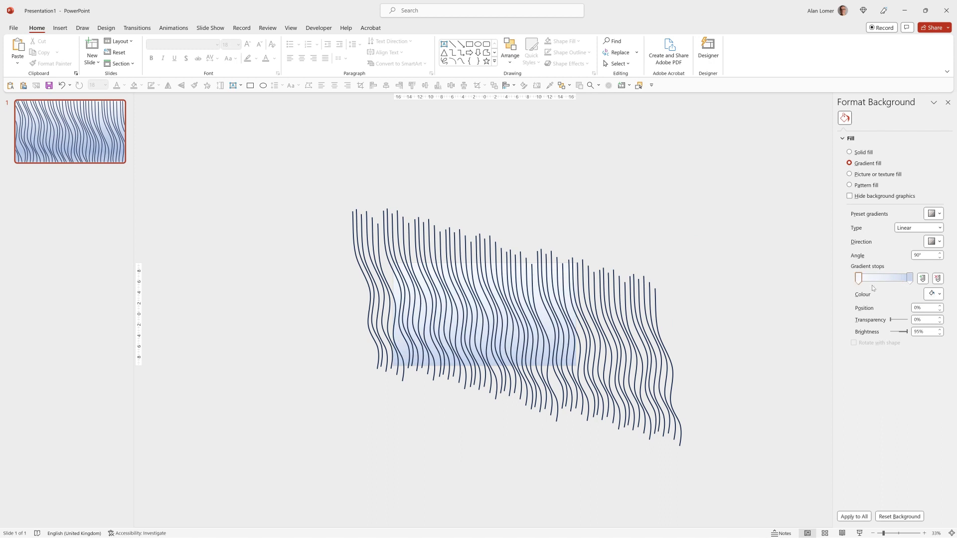
Make the right gradient stop black and lighten the left stop to dark grey.
{"action": "left_click", "coordinate": [933, 295]}
{"action": "left_click", "coordinate": [843, 318]}
{"action": "left_click", "coordinate": [910, 278]}
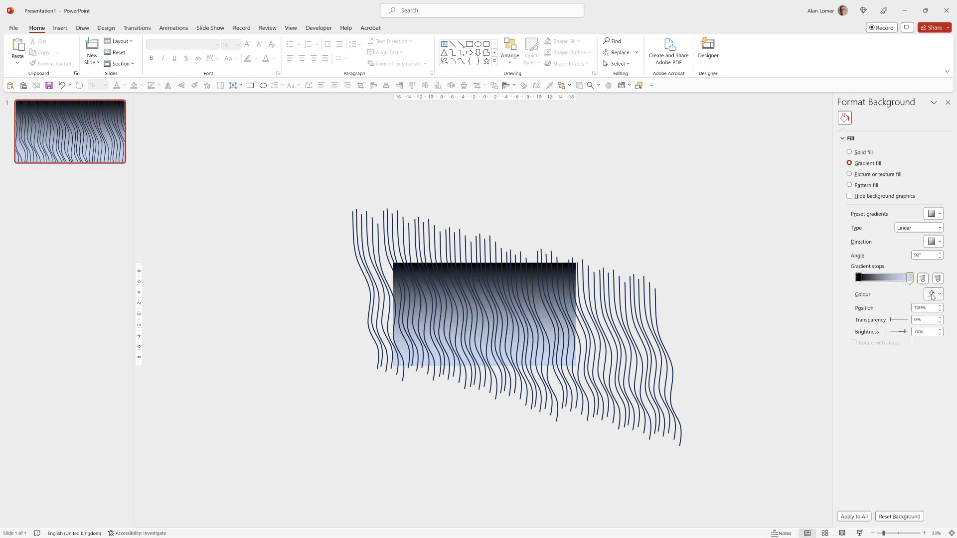
{"action": "left_click", "coordinate": [934, 296]}
{"action": "left_click", "coordinate": [894, 319]}
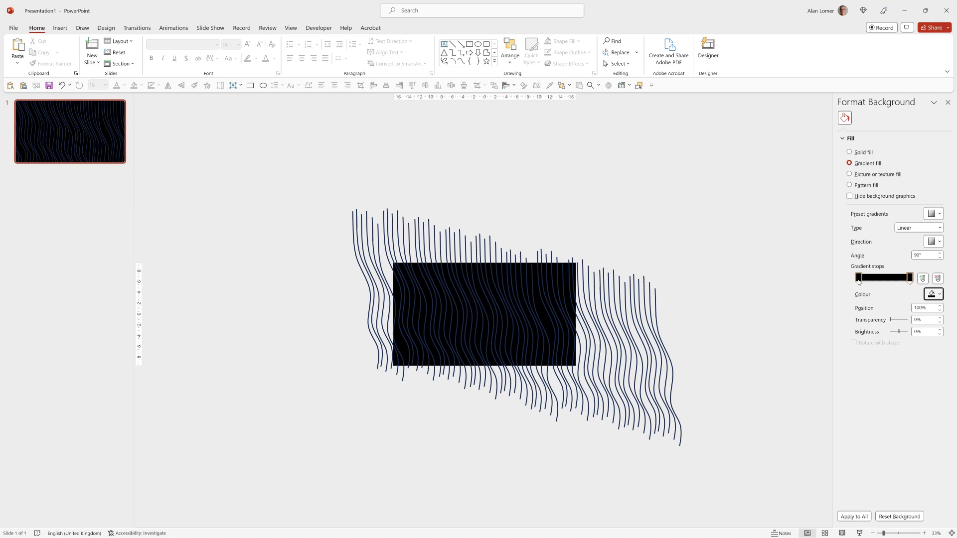
{"action": "left_click", "coordinate": [858, 279]}
{"action": "left_click_drag", "start_coordinate": [899, 332], "coordinate": [904, 334]}
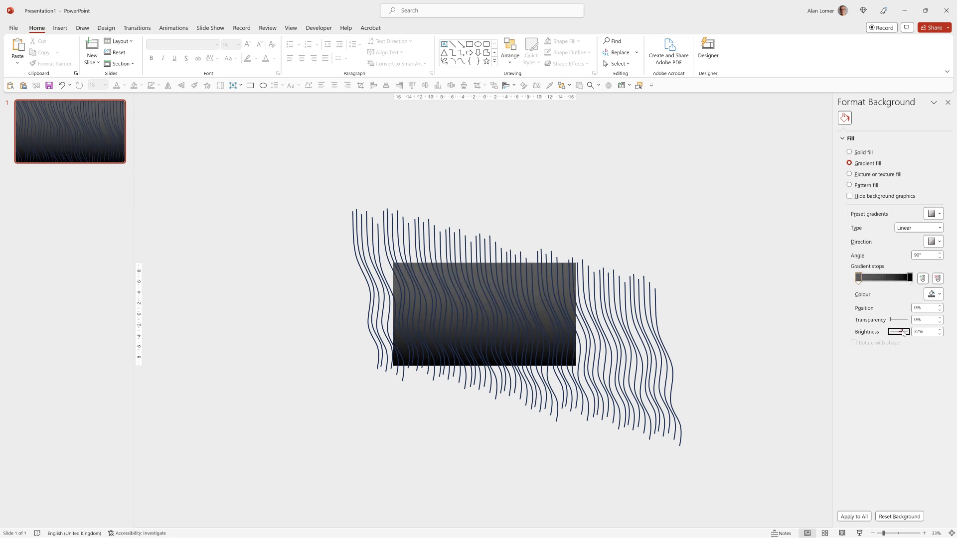
{"action": "left_click", "coordinate": [401, 216]}
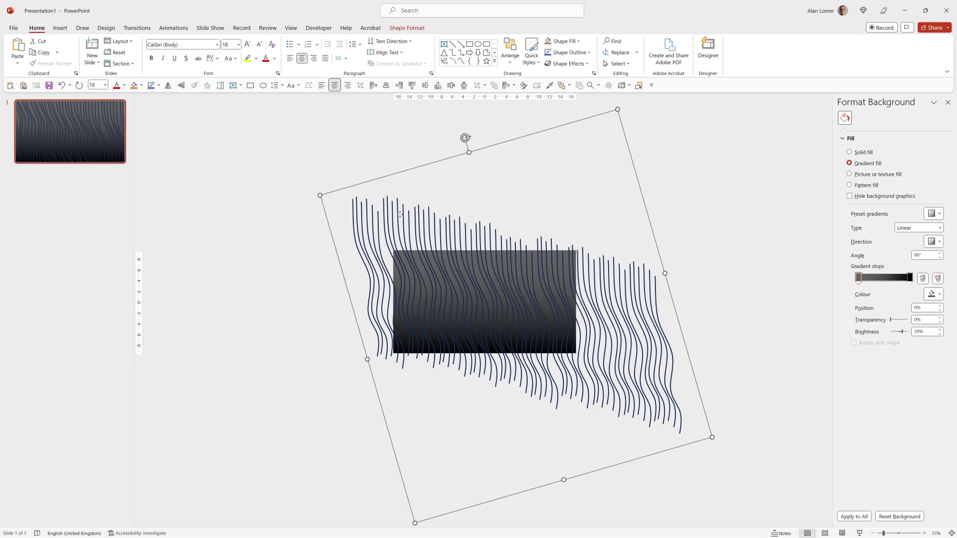
Set the wavy-line colour to black and duplicate the wavy-line shape.
{"action": "left_click", "coordinate": [932, 278]}
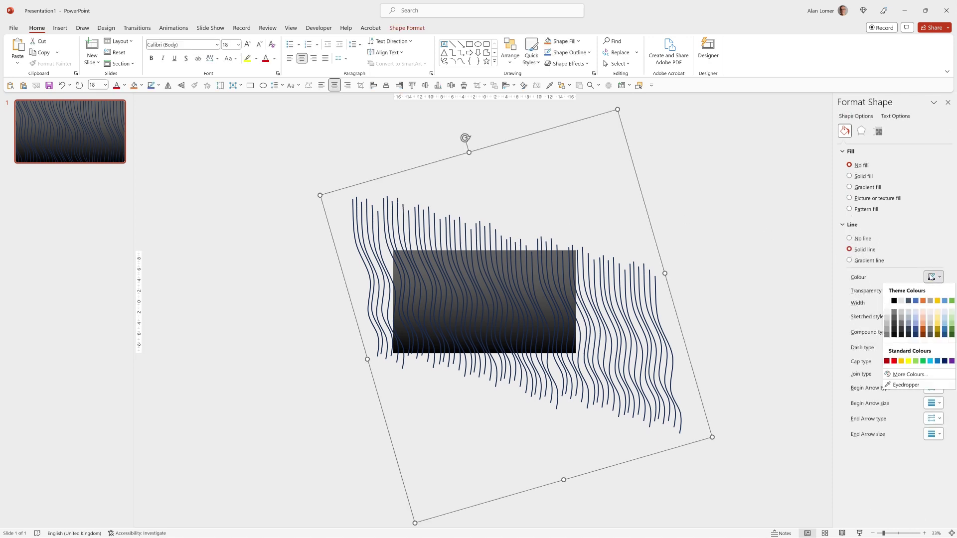
{"action": "left_click", "coordinate": [894, 301]}
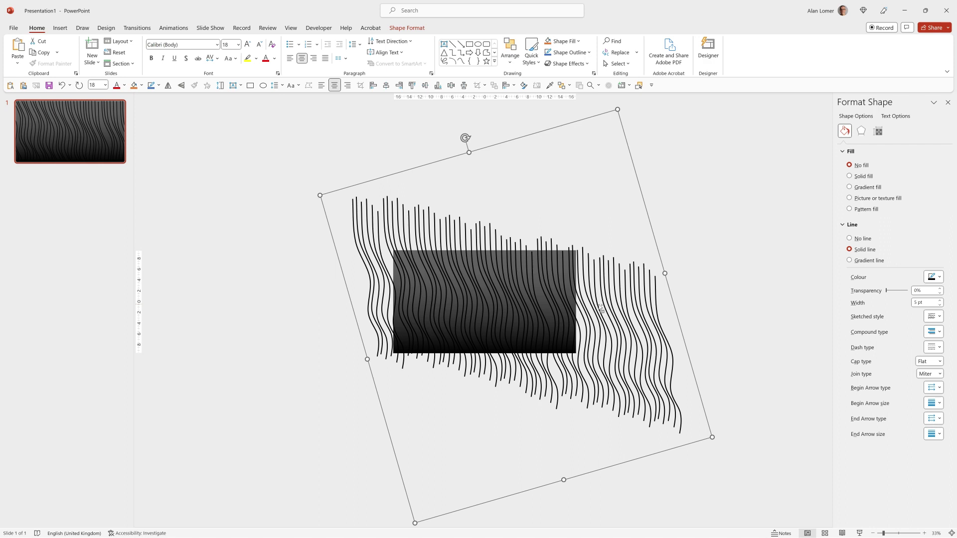
{"action": "key", "text": "ctrl+shift+g"}
Shift the right copy down-right, group both copies, stretch them taller, then ungroup.
{"action": "left_click", "coordinate": [749, 334]}
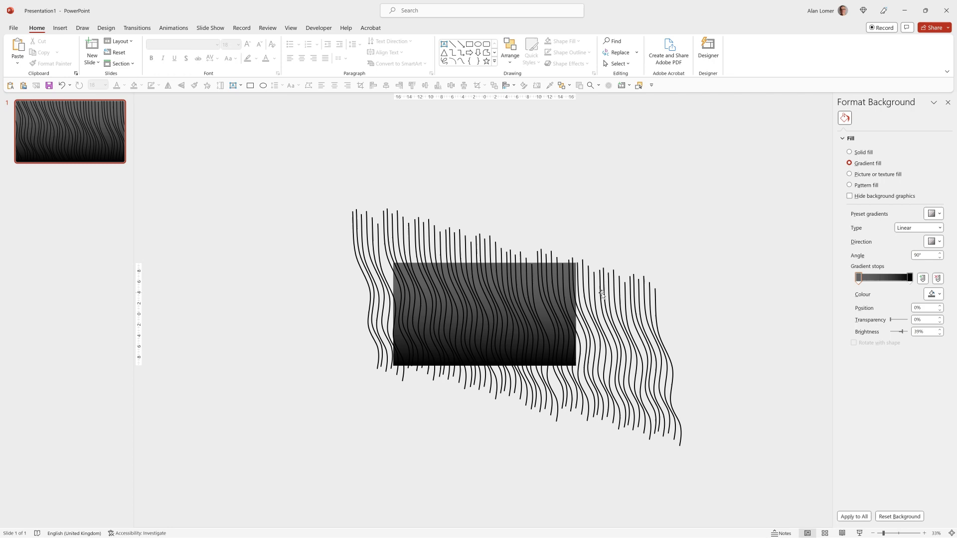
{"action": "left_click", "coordinate": [602, 292]}
{"action": "mouse_move", "coordinate": [602, 292]}
{"action": "left_mouse_down"}
{"action": "mouse_move", "coordinate": [648, 329]}
{"action": "mouse_move", "coordinate": [720, 342]}
{"action": "mouse_move", "coordinate": [710, 342]}
{"action": "left_mouse_up"}
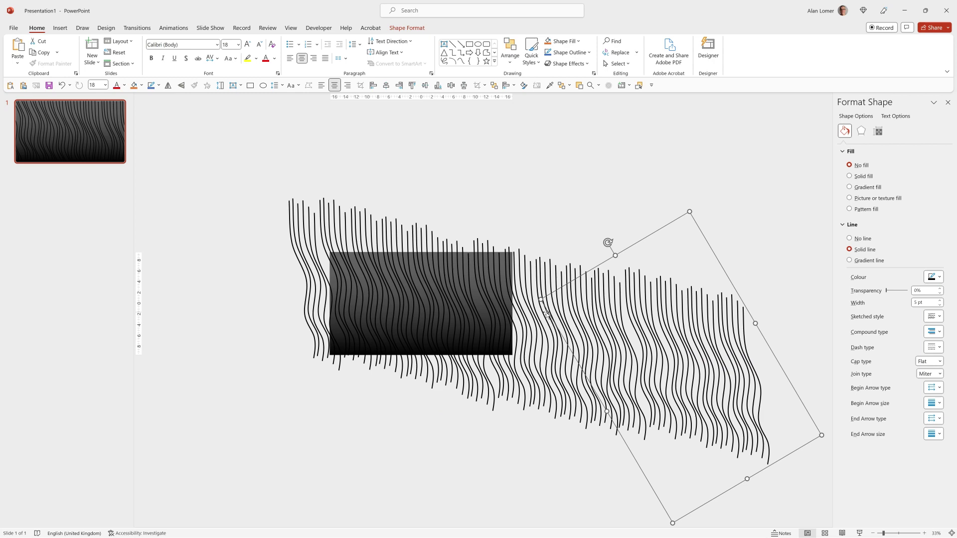
{"action": "key", "text": "ctrl+a"}
{"action": "key", "text": "ctrl+g"}
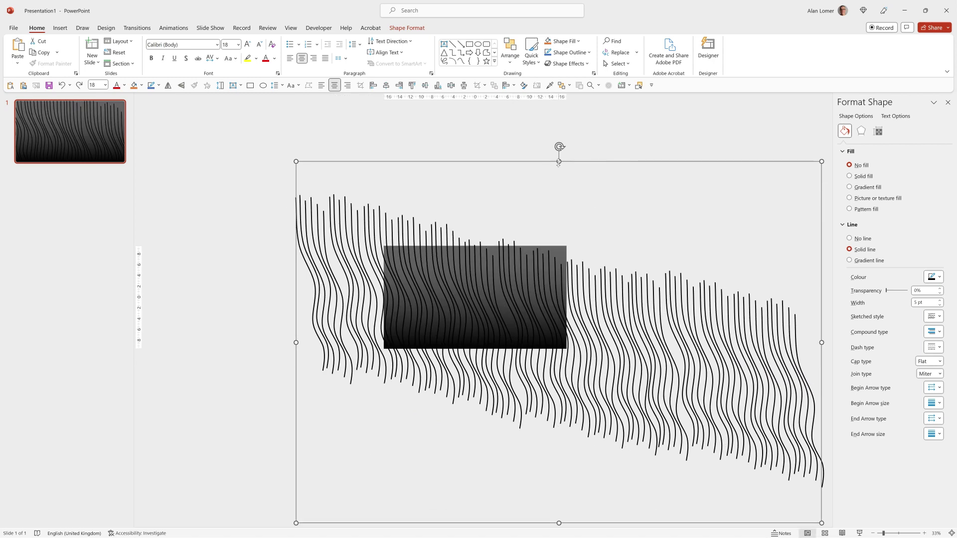
{"action": "left_click_drag", "start_coordinate": [559, 162], "coordinate": [561, 112]}
{"action": "key", "text": "ctrl+shift+g"}
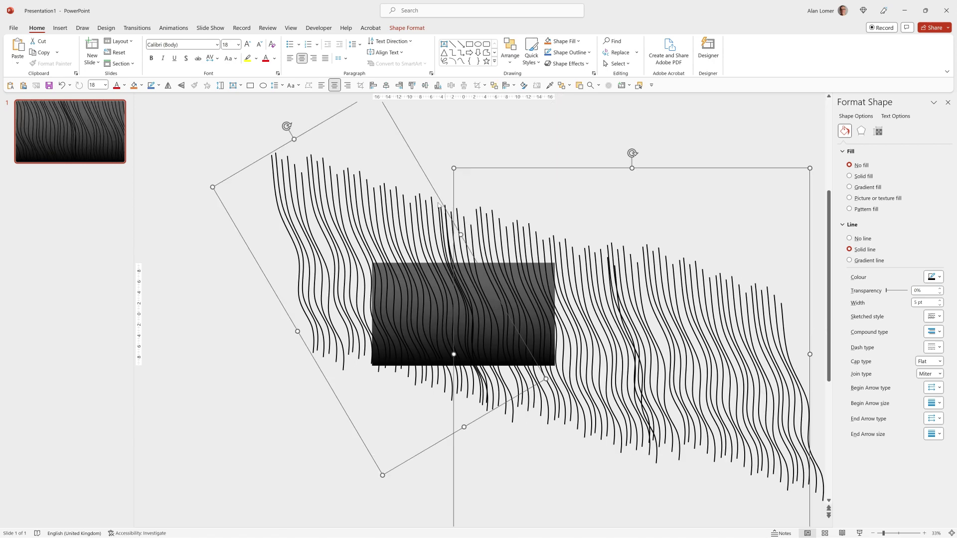
Reposition the wavy copies, add one more, and group all the wavy shapes together.
{"action": "left_click", "coordinate": [284, 293]}
{"action": "left_click", "coordinate": [407, 230]}
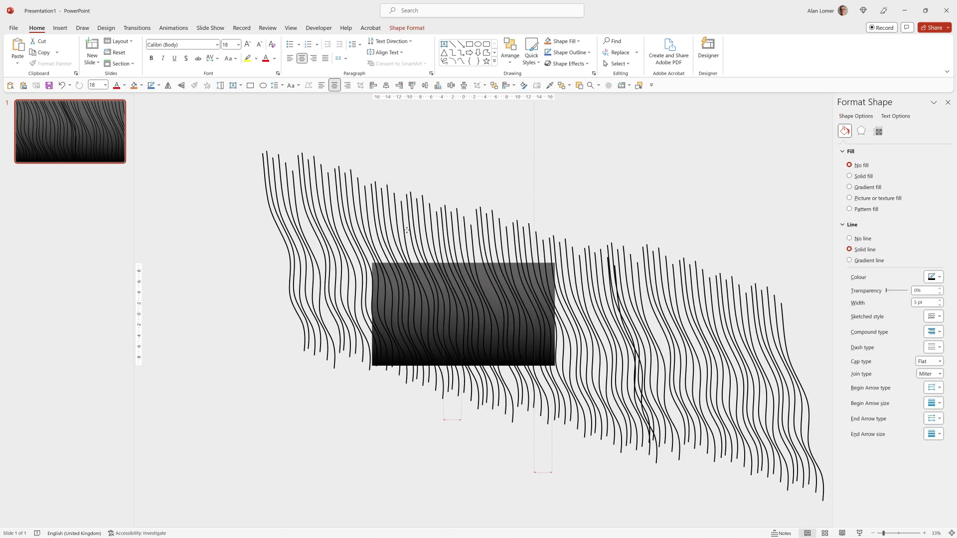
{"action": "mouse_move", "coordinate": [406, 230]}
{"action": "left_mouse_down"}
{"action": "mouse_move", "coordinate": [277, 143]}
{"action": "mouse_move", "coordinate": [510, 256]}
{"action": "left_mouse_up"}
{"action": "key", "text": "Escape"}
{"action": "mouse_move", "coordinate": [648, 279]}
{"action": "left_mouse_down"}
{"action": "mouse_move", "coordinate": [677, 304]}
{"action": "mouse_move", "coordinate": [680, 327]}
{"action": "left_mouse_up"}
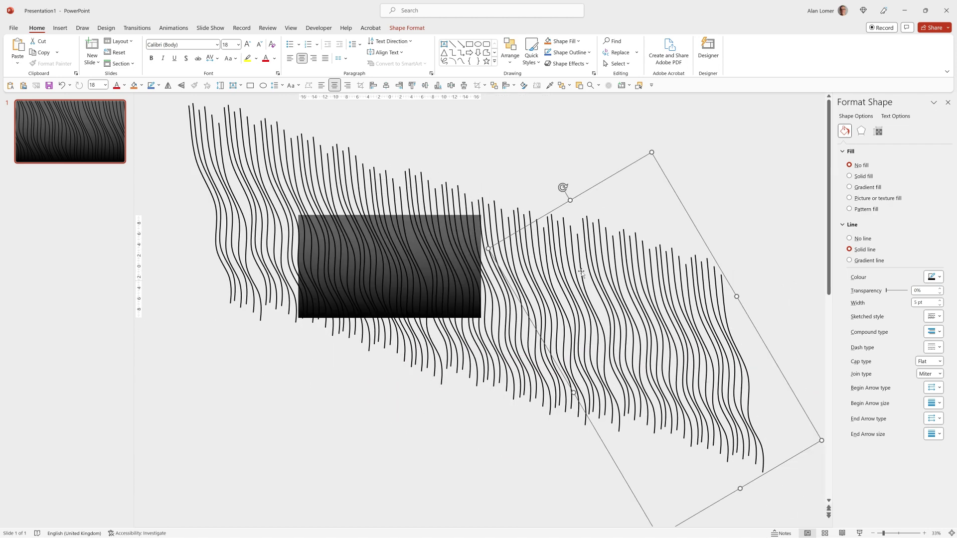
{"action": "left_click", "coordinate": [259, 378]}
{"action": "key", "text": "ctrl+a"}
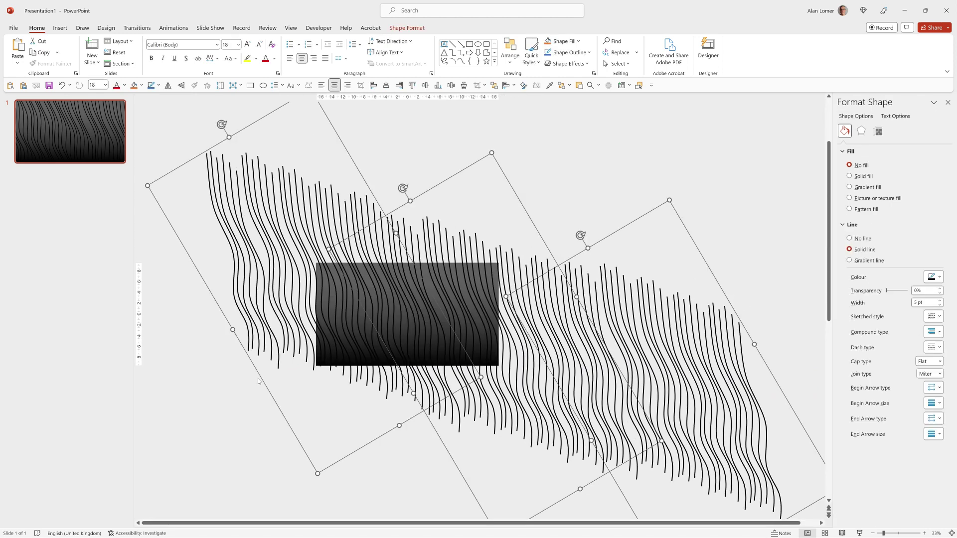
{"action": "key", "text": "ctrl+g"}
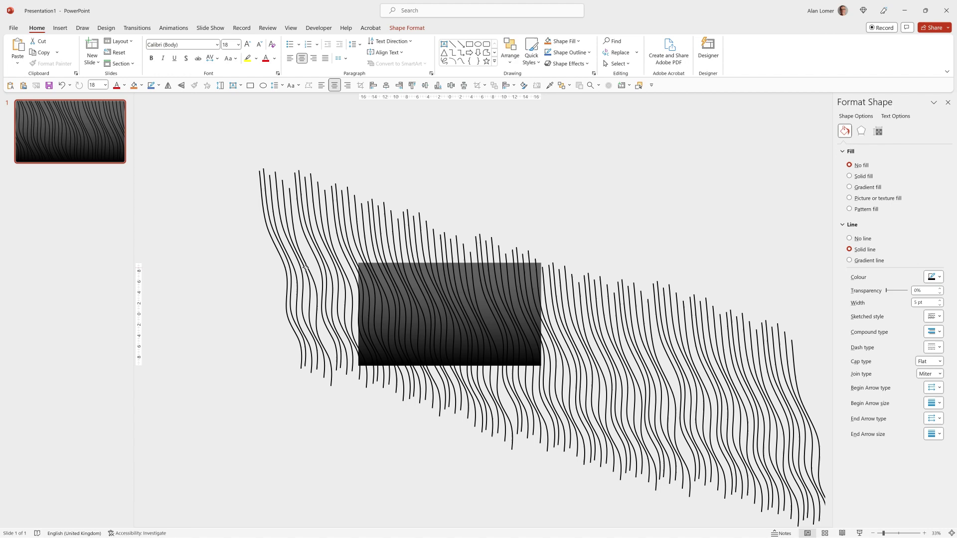
{"action": "key", "text": "Escape"}
{"action": "scroll", "coordinate": [459, 235], "scroll_direction": "down", "scroll_amount": 1}
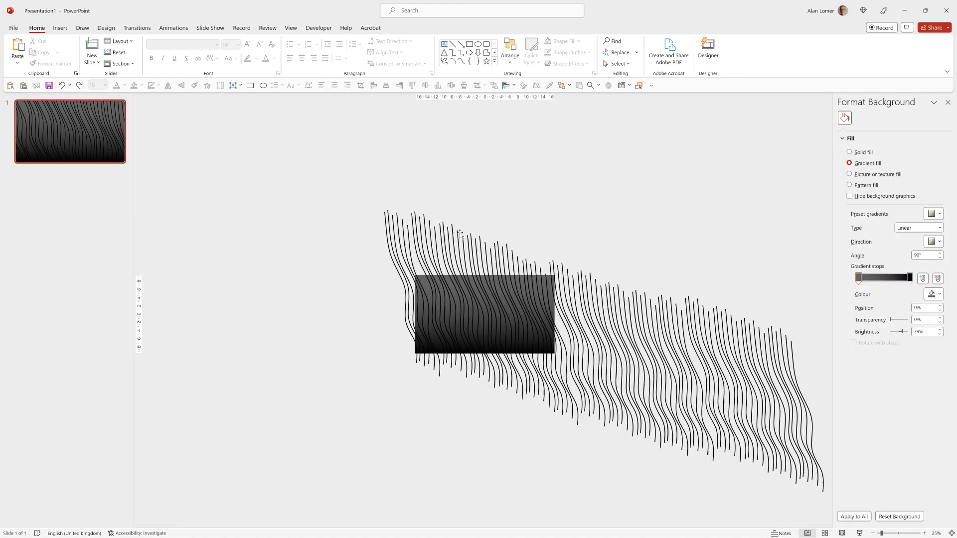
Flip the wavy-line group vertically, rotate it near horizontal, and move it left.
{"action": "left_click", "coordinate": [460, 234]}
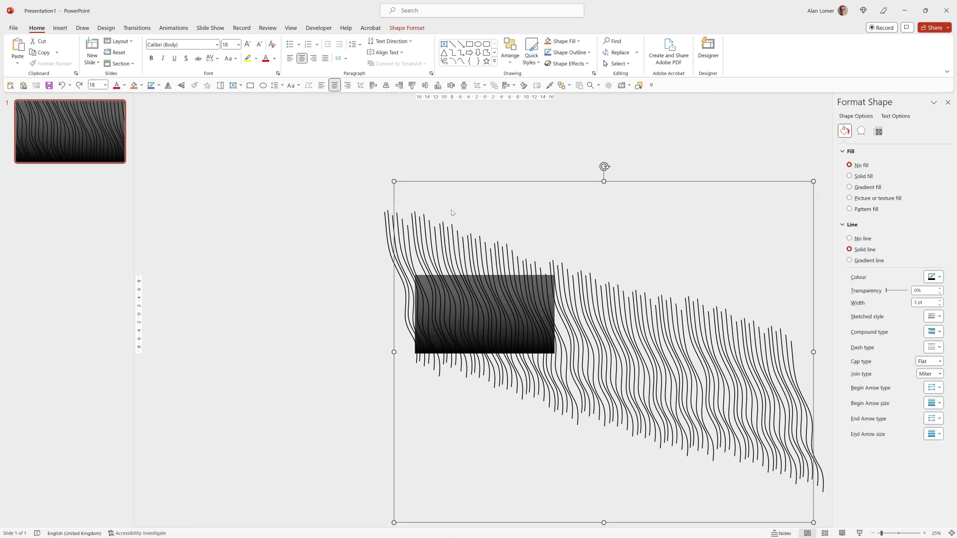
{"action": "left_click", "coordinate": [511, 54]}
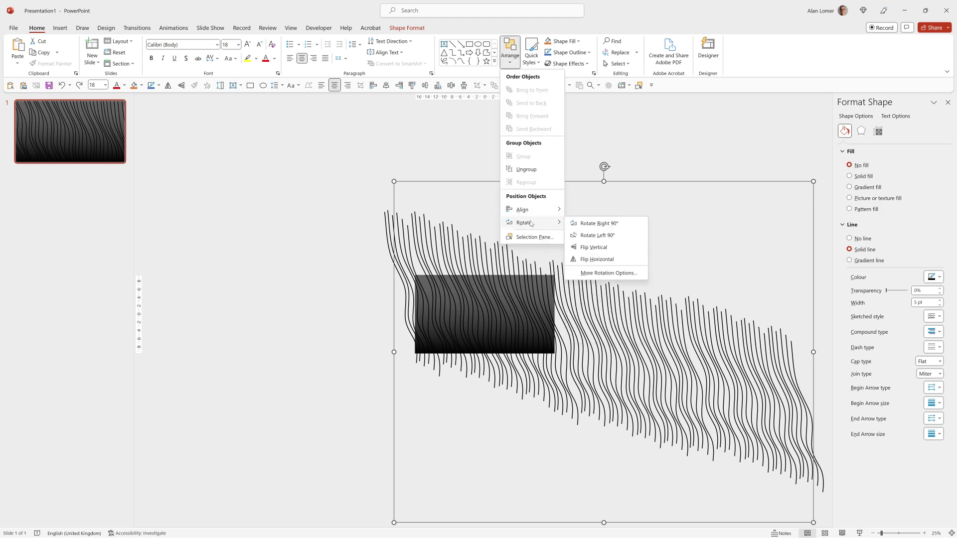
{"action": "left_click", "coordinate": [599, 250]}
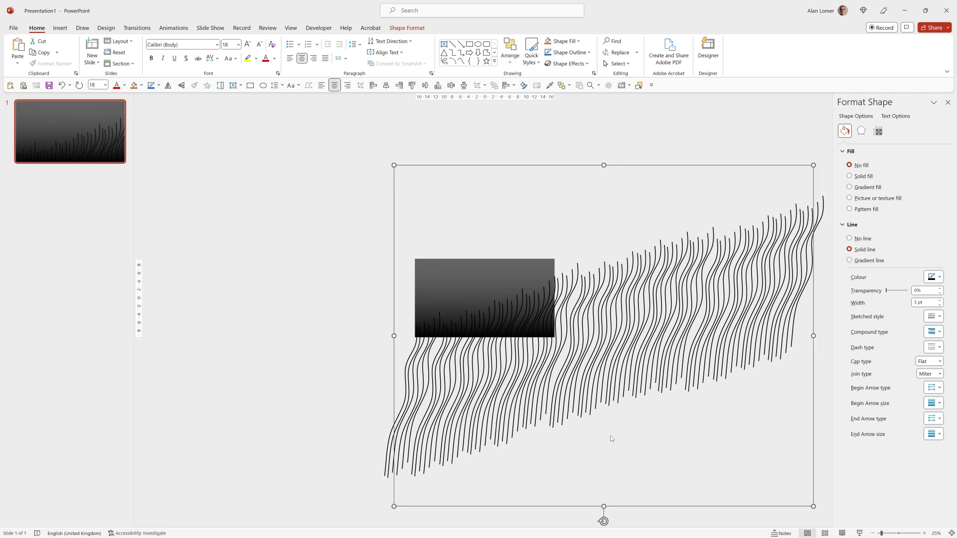
{"action": "mouse_move", "coordinate": [604, 521]}
{"action": "left_mouse_down"}
{"action": "mouse_move", "coordinate": [553, 505]}
{"action": "mouse_move", "coordinate": [511, 507]}
{"action": "left_mouse_up"}
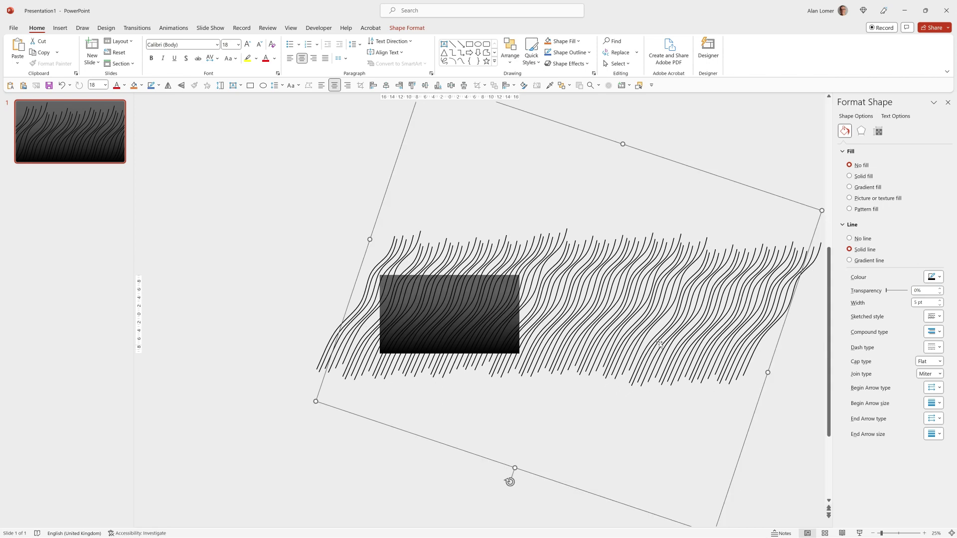
{"action": "mouse_move", "coordinate": [627, 362]}
{"action": "left_mouse_down"}
{"action": "mouse_move", "coordinate": [603, 342]}
{"action": "mouse_move", "coordinate": [440, 348]}
{"action": "left_mouse_up"}
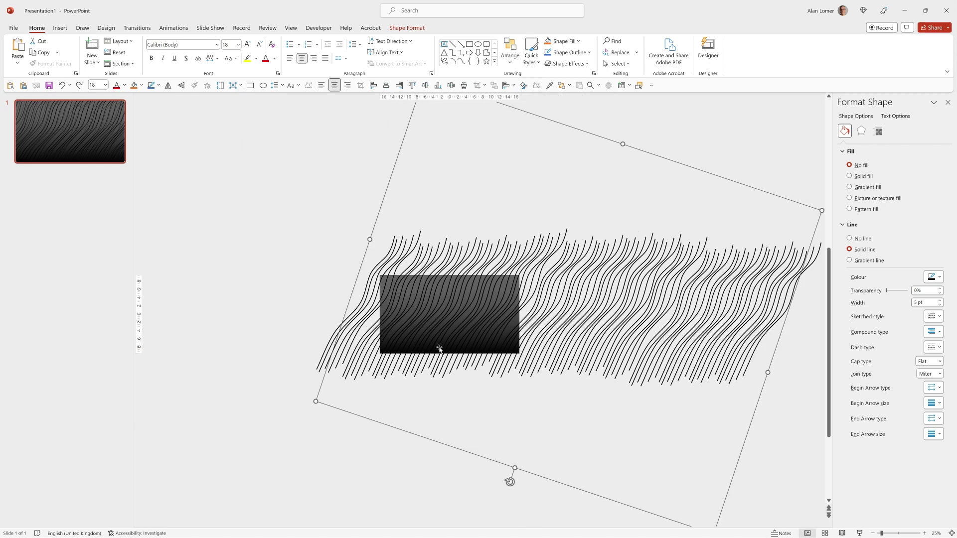
Draw a rectangle in the middle of the slide and type INTRO into it.
{"action": "scroll", "coordinate": [471, 123], "scroll_direction": "up", "scroll_amount": 1}
{"action": "left_click", "coordinate": [470, 45]}
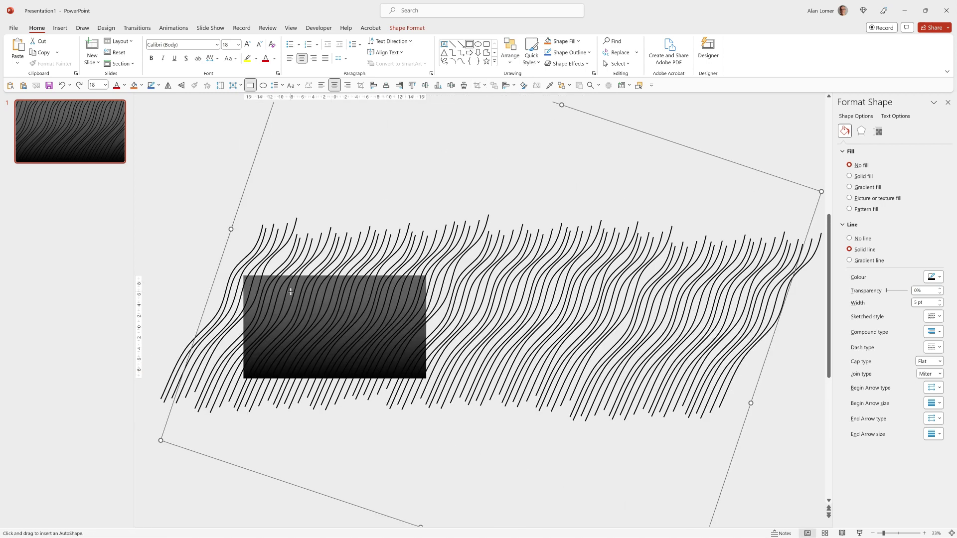
{"action": "left_click_drag", "start_coordinate": [283, 303], "coordinate": [377, 358]}
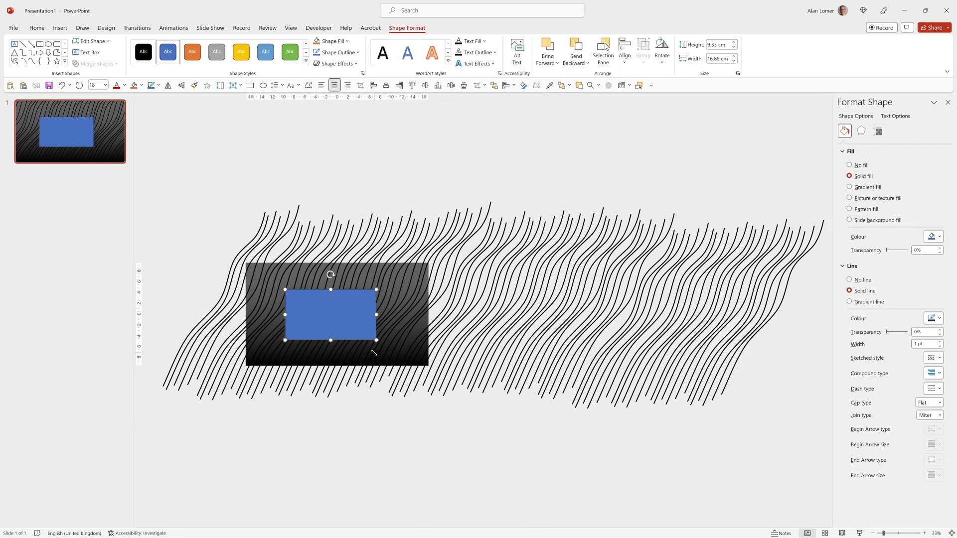
{"action": "type", "text": "INTRO"}
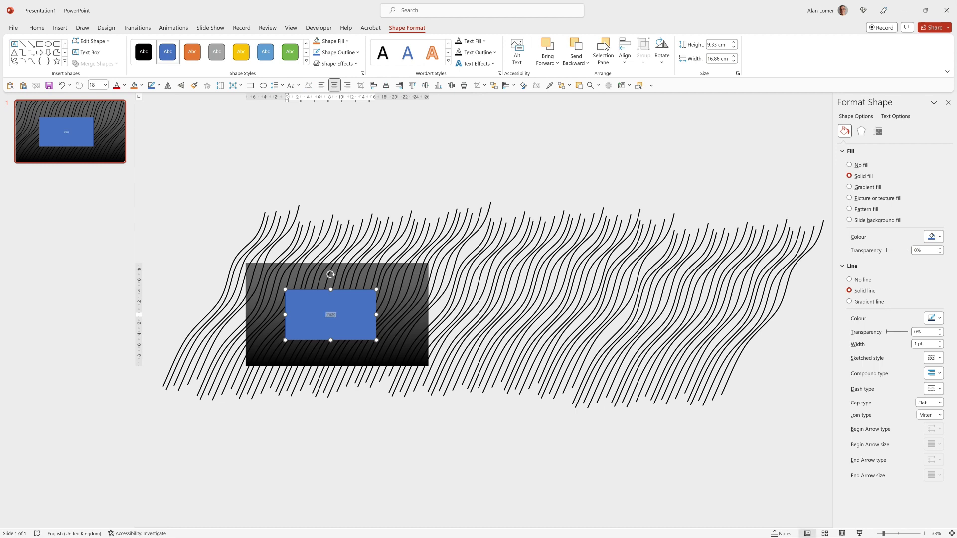
Set the INTRO text to Figtree ExtraBold at 80 pt.
{"action": "left_click", "coordinate": [36, 28]}
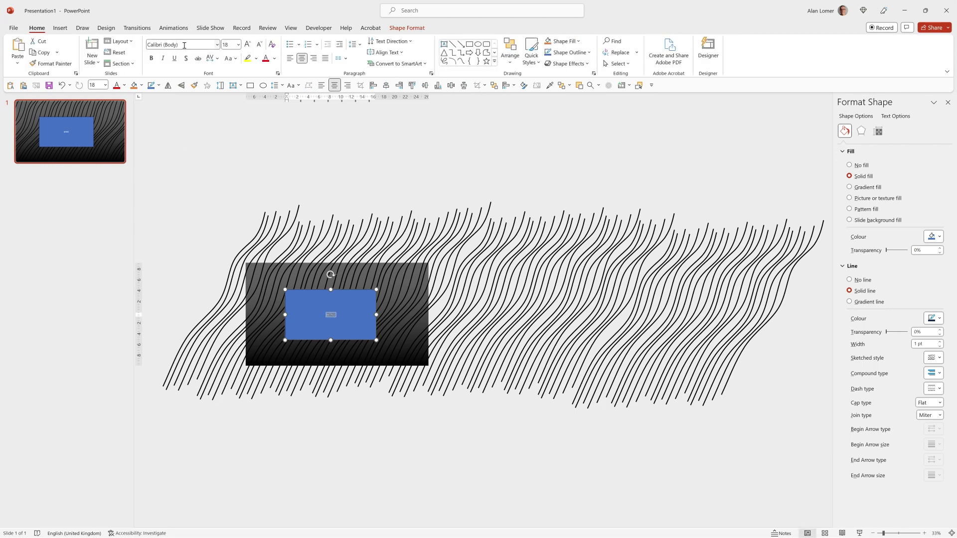
{"action": "left_click", "coordinate": [184, 45]}
{"action": "type", "text": "Figtree"}
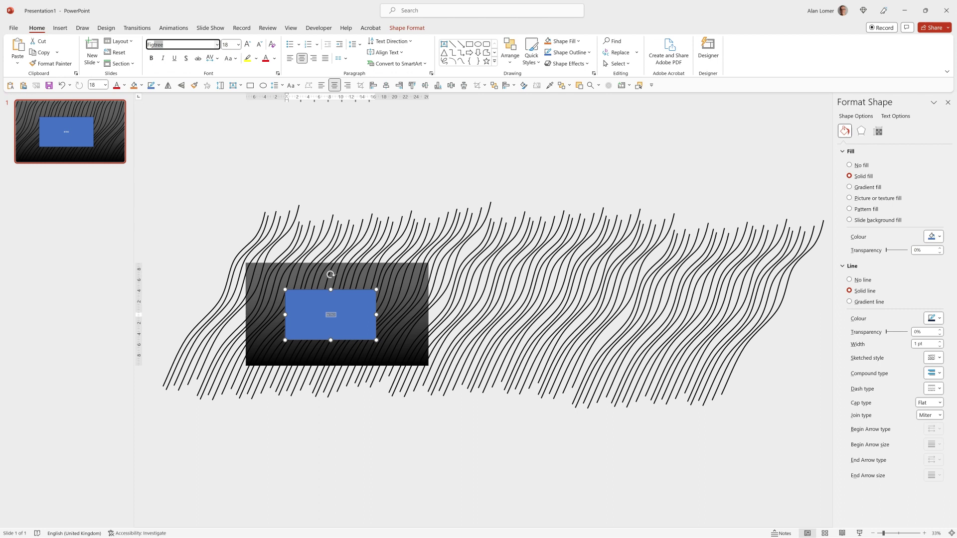
{"action": "type", "text": " ExtraBold"}
{"action": "key", "text": "Tab"}
{"action": "type", "text": "8"}
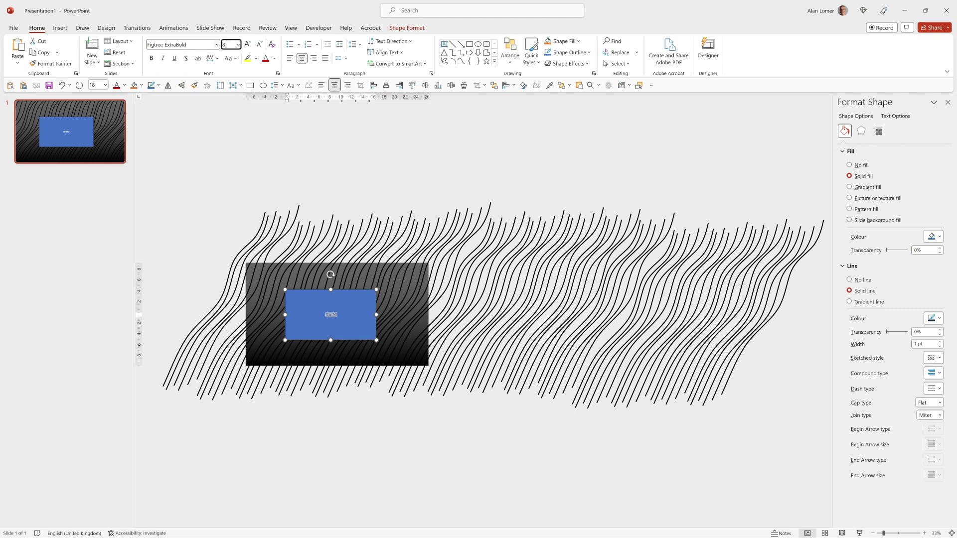
{"action": "type", "text": "0"}
{"action": "key", "text": "Return"}
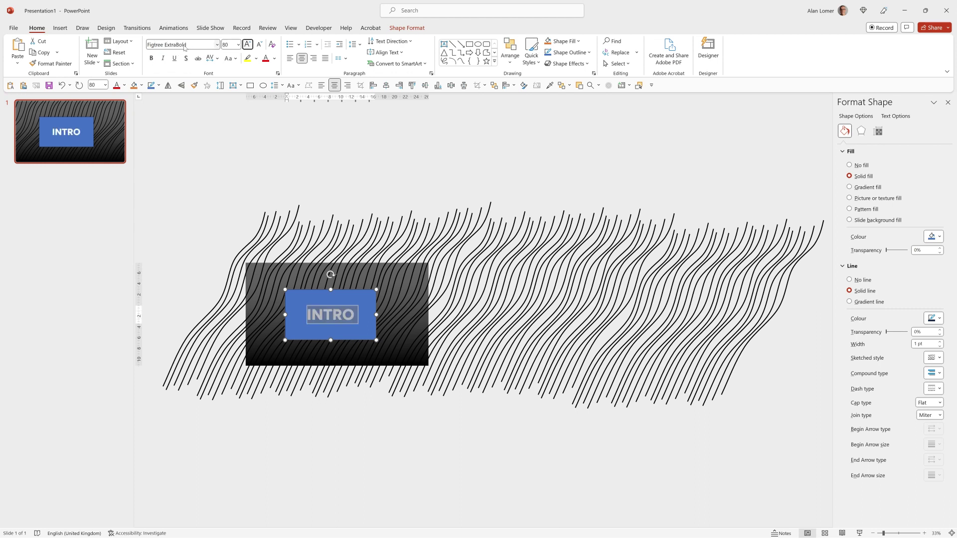
Make the INTRO text black, fill the box white, and remove its outline.
{"action": "left_click", "coordinate": [274, 59]}
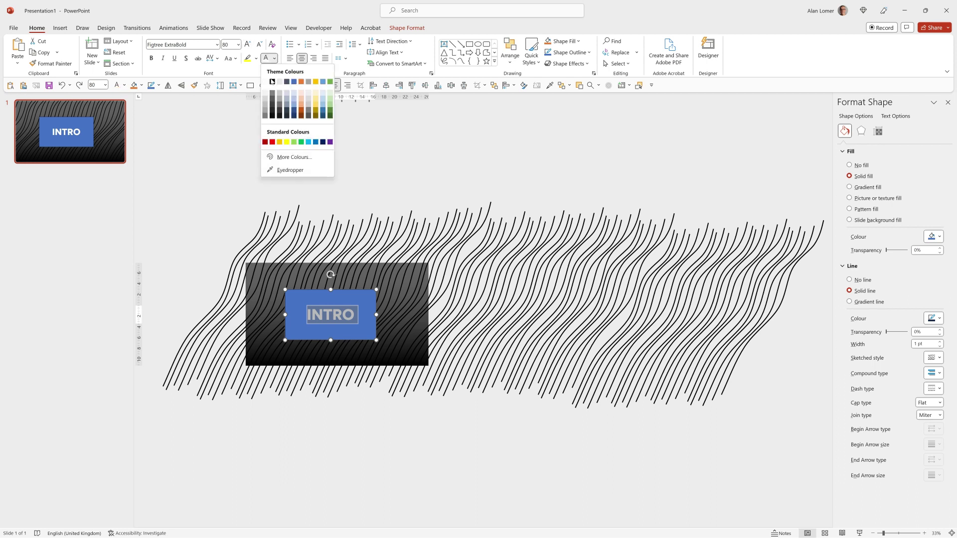
{"action": "left_click", "coordinate": [273, 82]}
{"action": "left_click", "coordinate": [560, 40]}
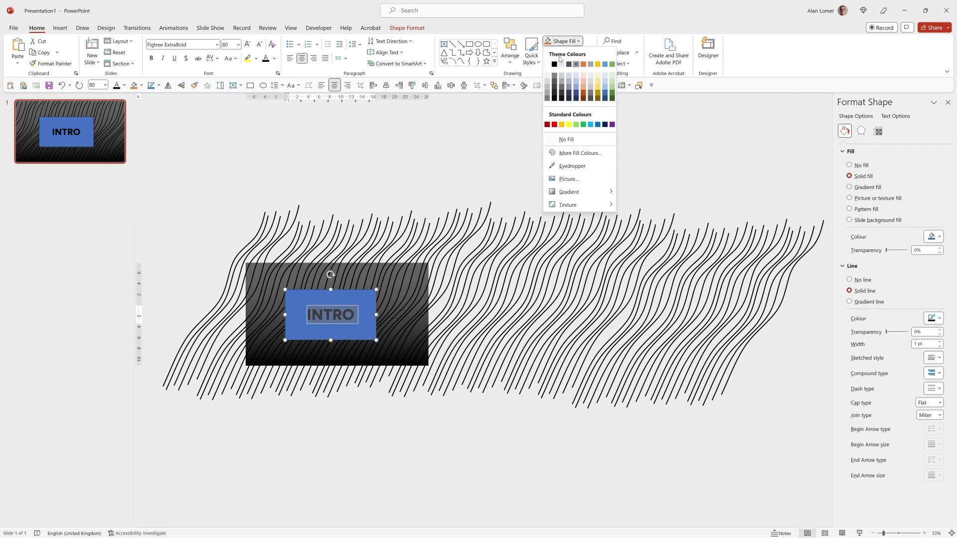
{"action": "left_click", "coordinate": [548, 66]}
{"action": "left_click", "coordinate": [565, 52]}
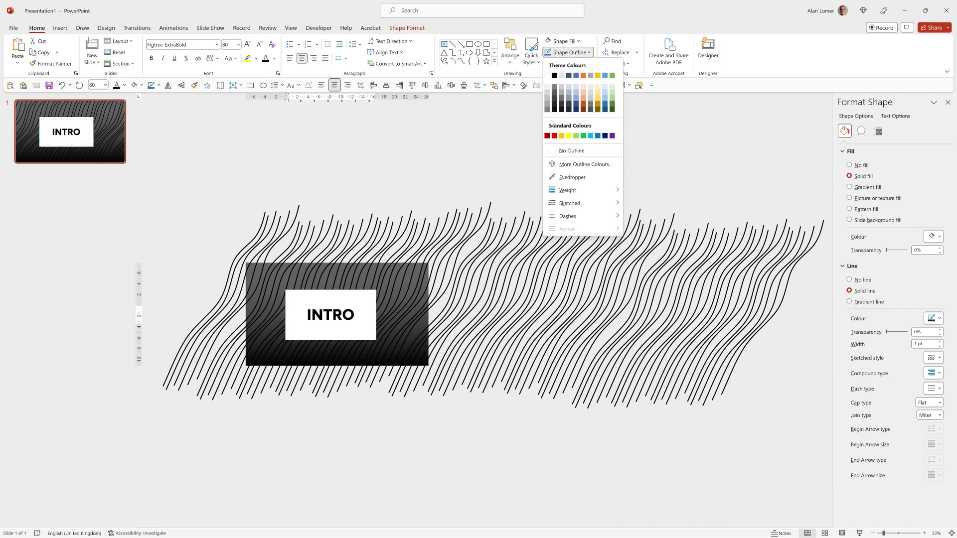
{"action": "left_click", "coordinate": [560, 150]}
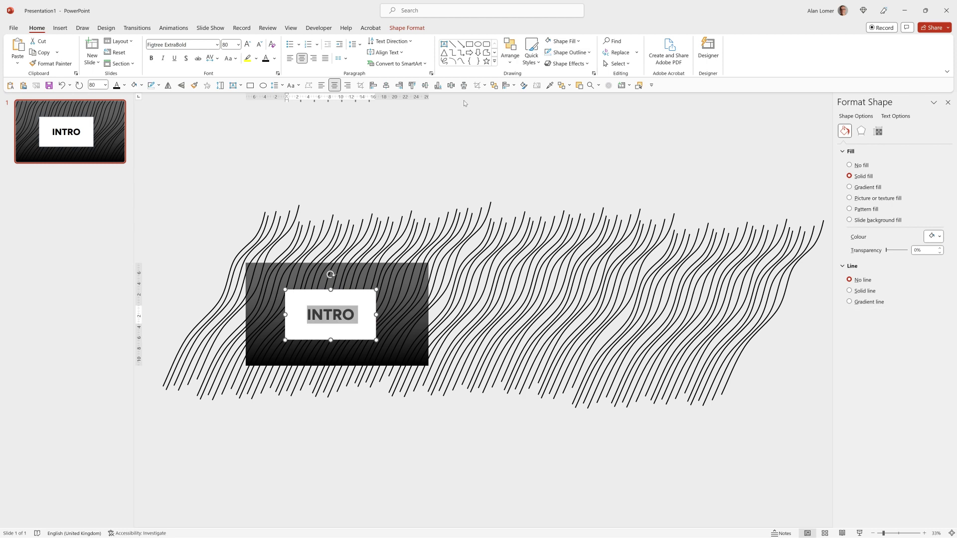
Align the INTRO box to the slide's horizontal centre and vertical middle.
{"action": "left_click", "coordinate": [510, 52]}
{"action": "mouse_move", "coordinate": [524, 209]}
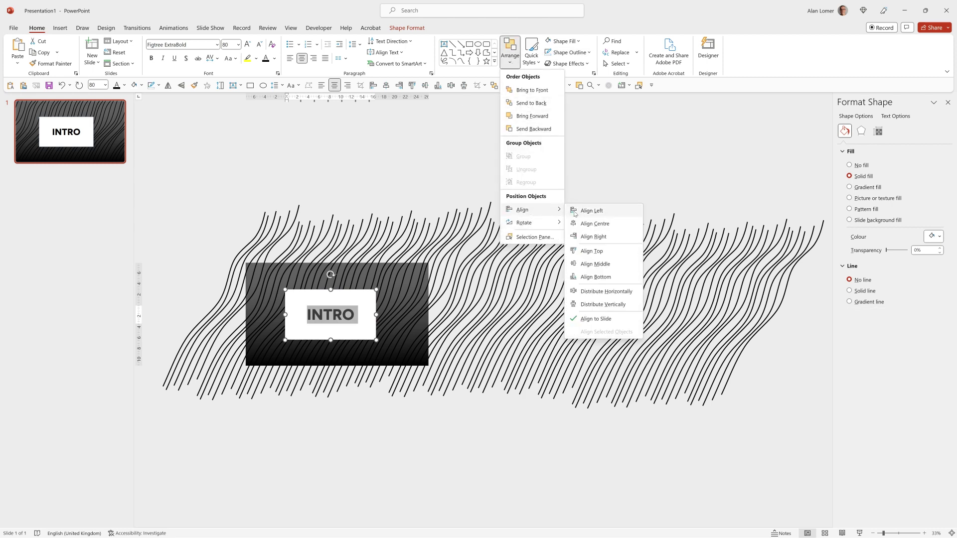
{"action": "left_click", "coordinate": [593, 223]}
{"action": "left_click", "coordinate": [503, 60]}
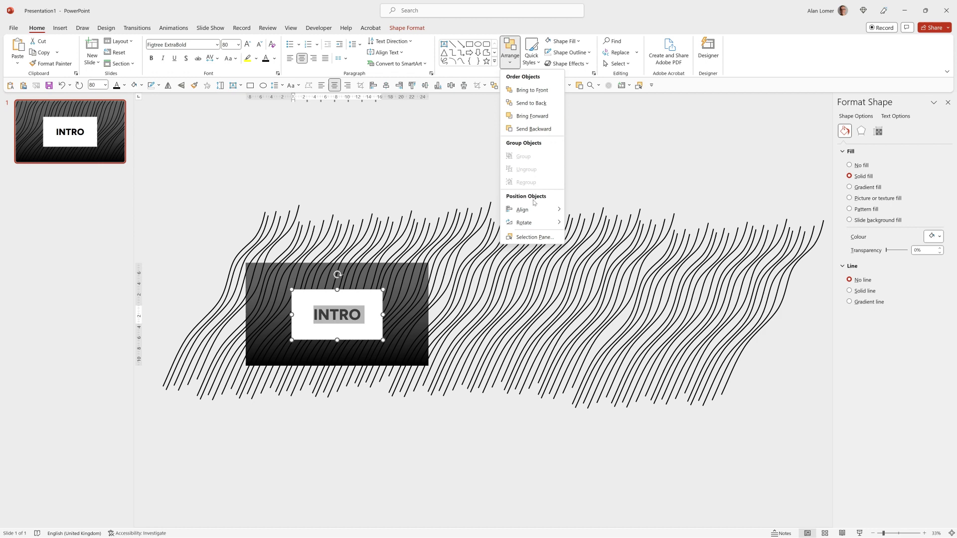
{"action": "left_click", "coordinate": [593, 264]}
{"action": "left_click", "coordinate": [229, 211]}
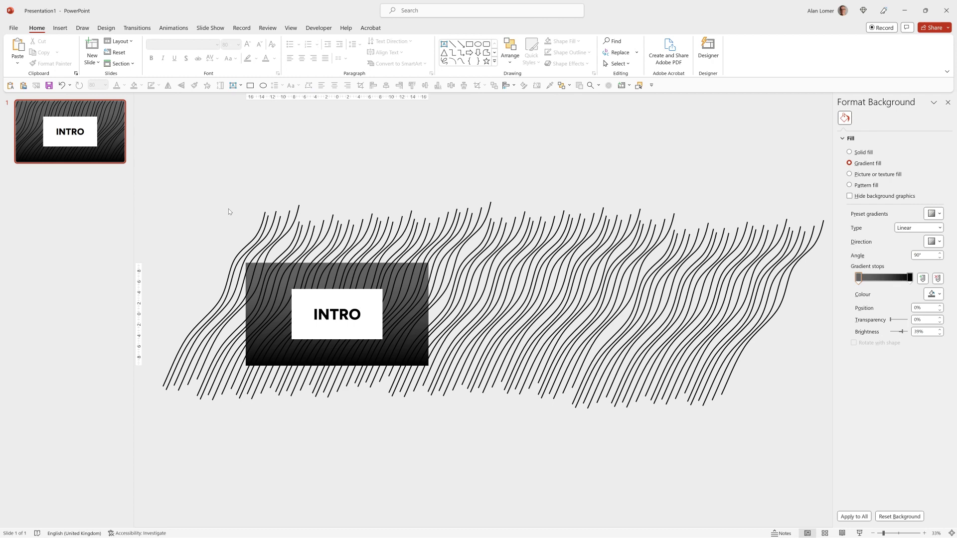
Apply a Lines motion path to the wavy-line group and set its direction to Left.
{"action": "left_click", "coordinate": [541, 221]}
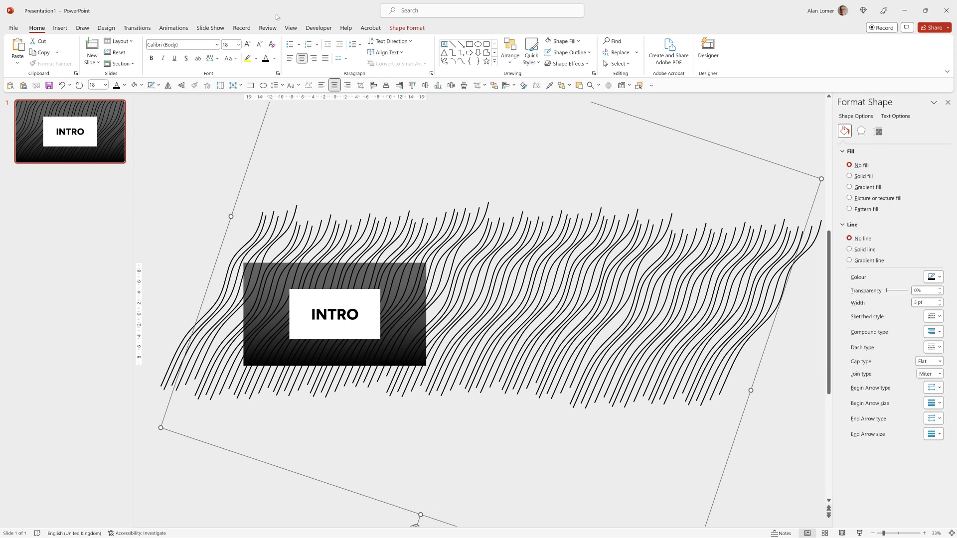
{"action": "left_click", "coordinate": [172, 28]}
{"action": "left_click", "coordinate": [783, 41]}
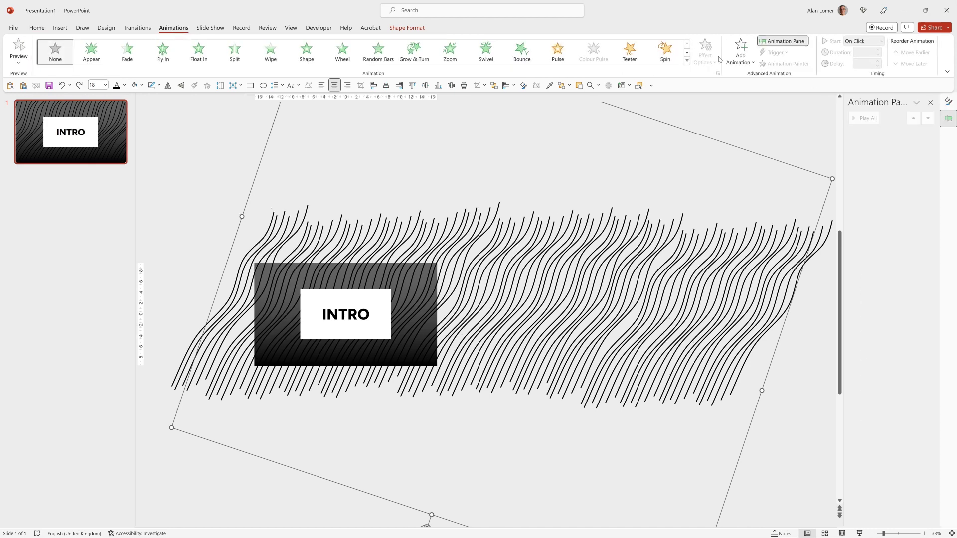
{"action": "left_click", "coordinate": [737, 55]}
{"action": "left_click", "coordinate": [750, 403]}
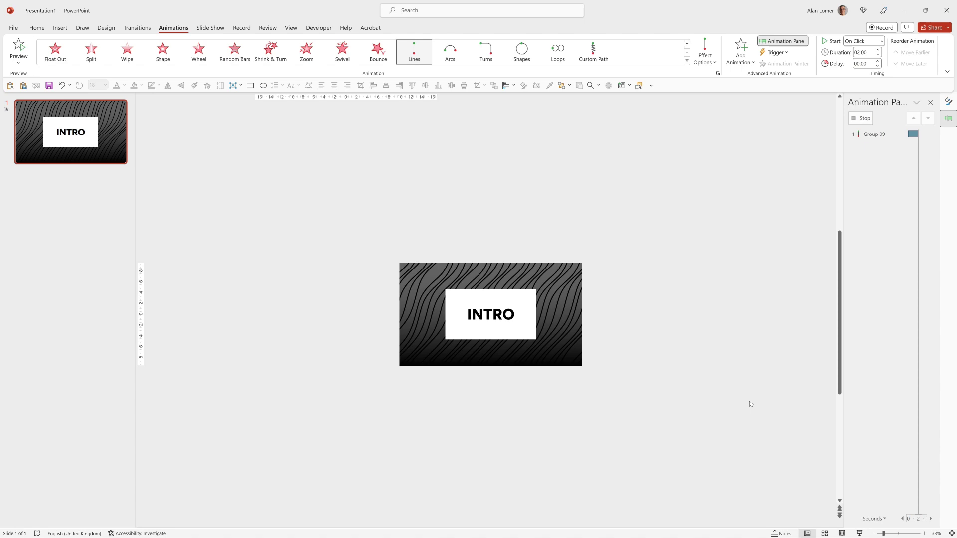
{"action": "left_click", "coordinate": [709, 62]}
{"action": "left_click", "coordinate": [718, 122]}
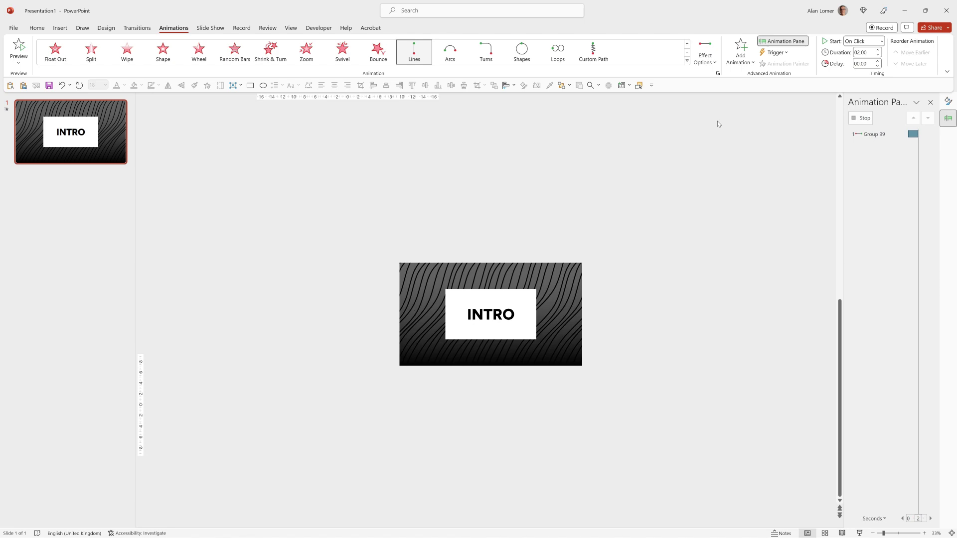
Drag the motion path's end point further left to lengthen the drift.
{"action": "left_click", "coordinate": [460, 400]}
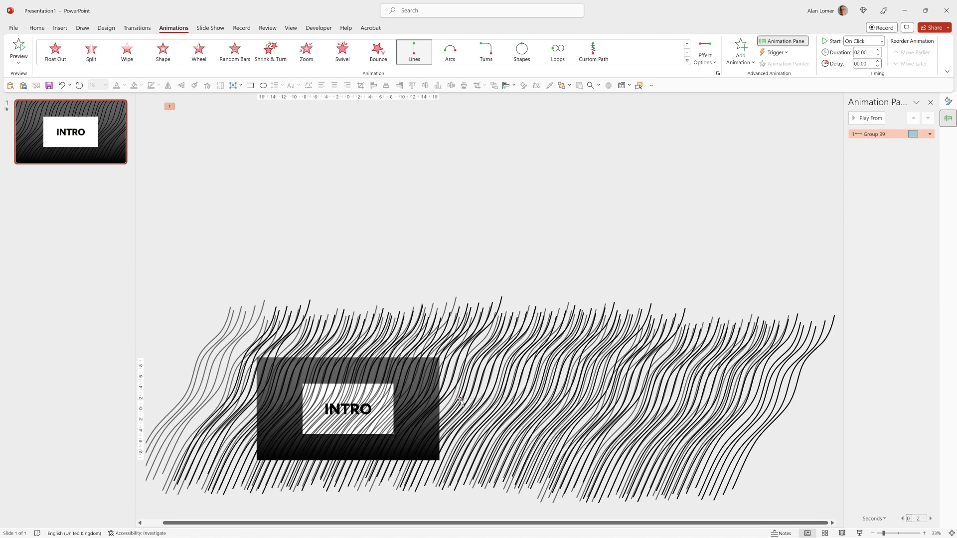
{"action": "key", "text": "Escape"}
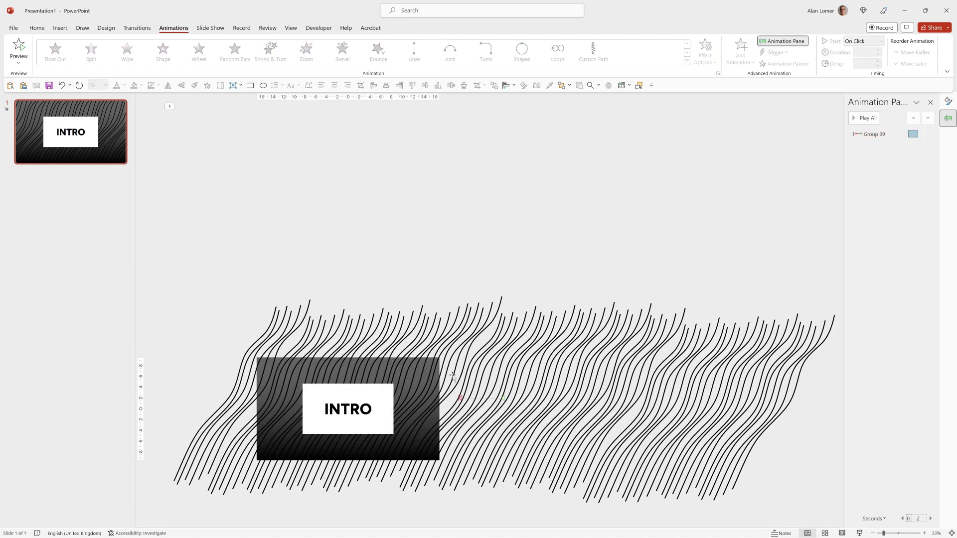
{"action": "left_click", "coordinate": [461, 400]}
{"action": "left_click", "coordinate": [458, 399]}
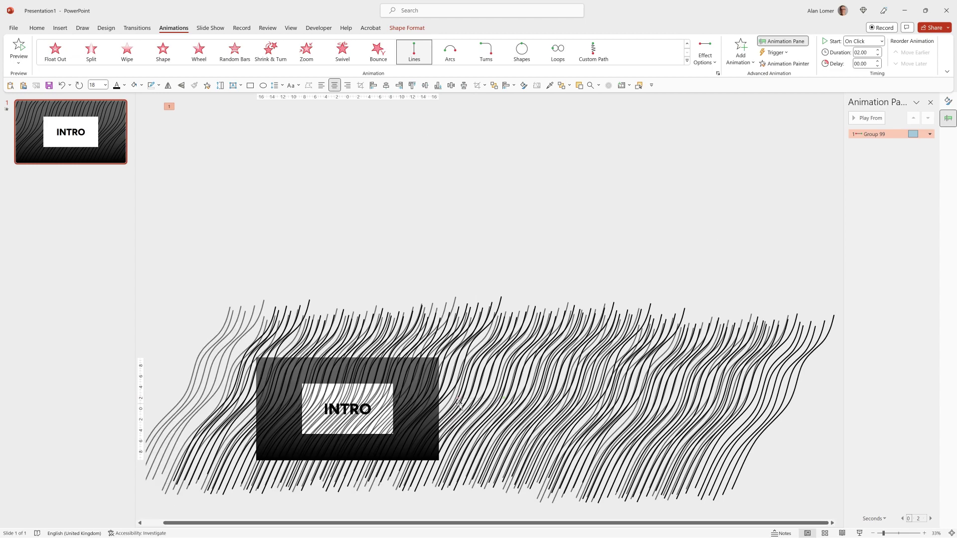
{"action": "scroll", "coordinate": [456, 399], "scroll_direction": "down", "scroll_amount": 2}
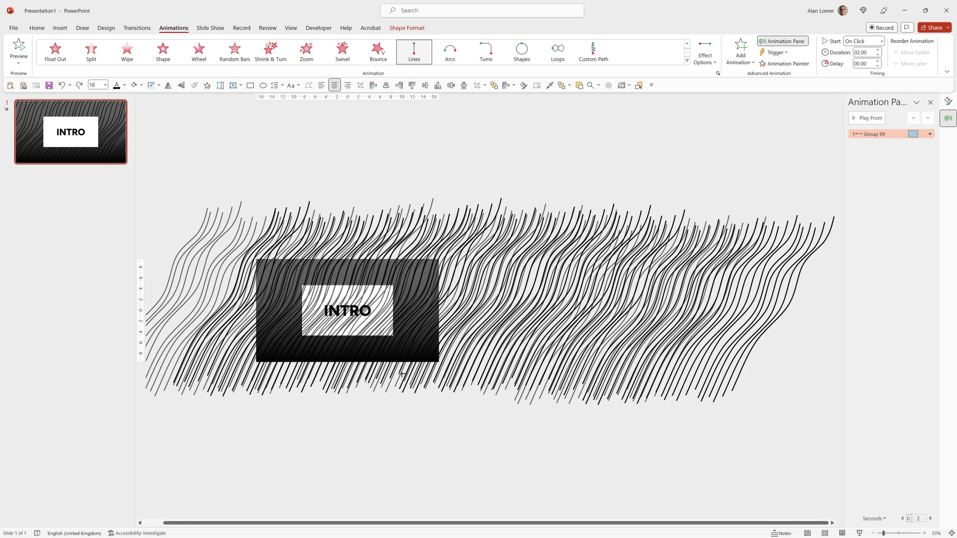
{"action": "left_click_drag", "start_coordinate": [268, 347], "coordinate": [227, 343]}
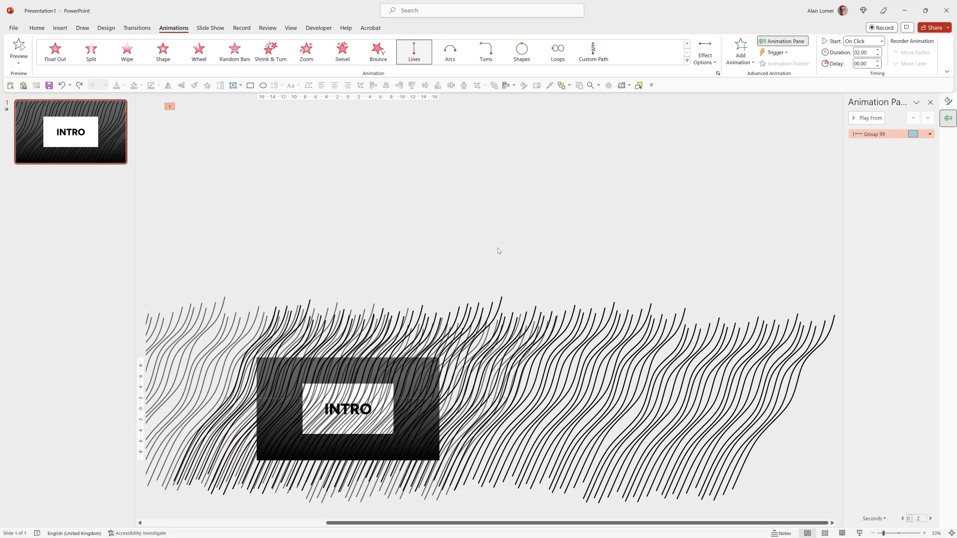
Set the Left motion path's timing duration to 2:00 in its effect settings.
{"action": "left_click", "coordinate": [870, 53]}
{"action": "key", "text": "Return"}
{"action": "double_click", "coordinate": [875, 133]}
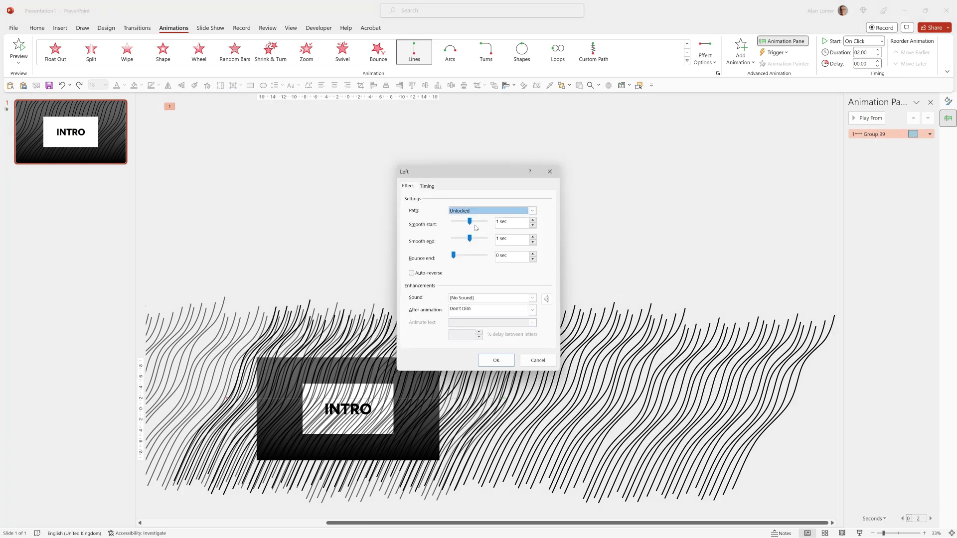
{"action": "left_click", "coordinate": [427, 187]}
{"action": "left_click", "coordinate": [443, 225]}
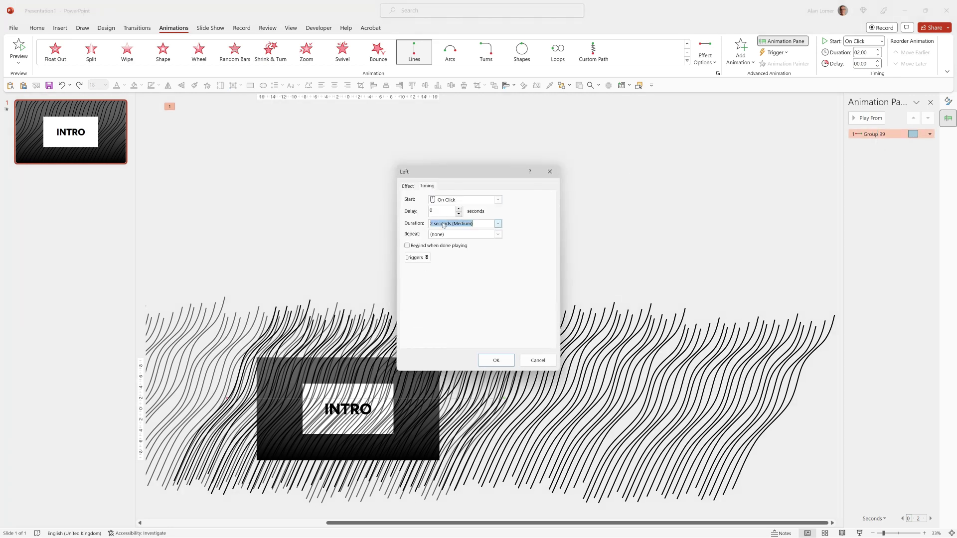
{"action": "type", "text": "2:00"}
{"action": "key", "text": "Return"}
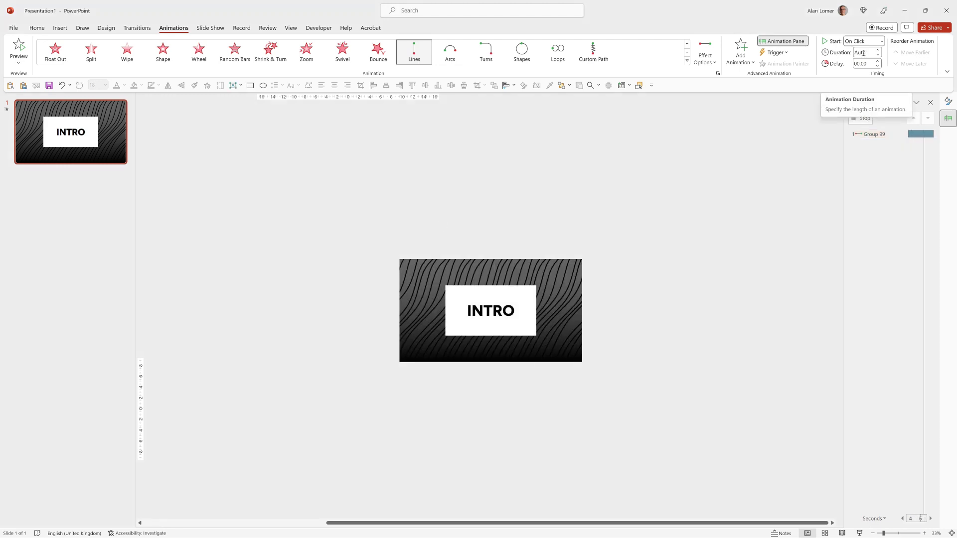
Set smooth start to 0 for a constant speed, and make the animation start With Previous.
{"action": "double_click", "coordinate": [874, 134]}
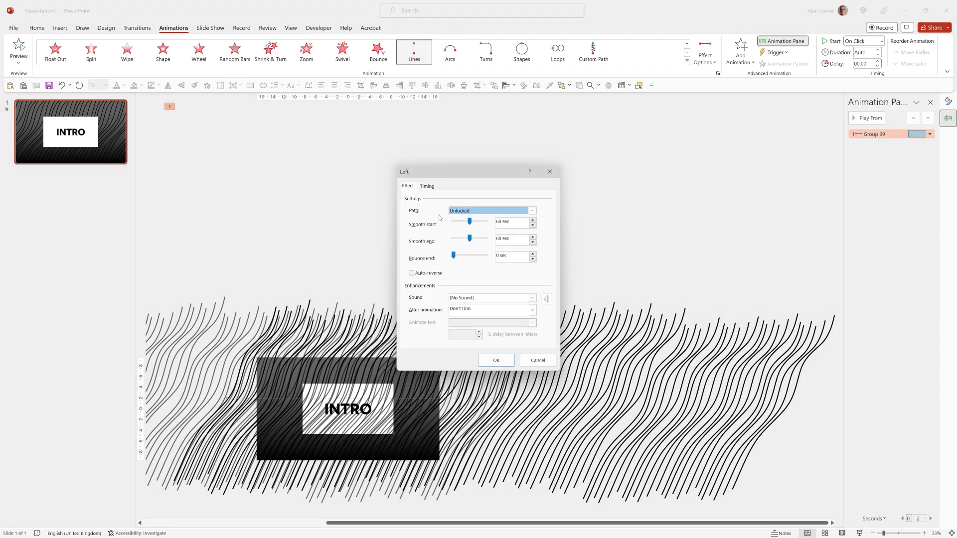
{"action": "left_click", "coordinate": [428, 186]}
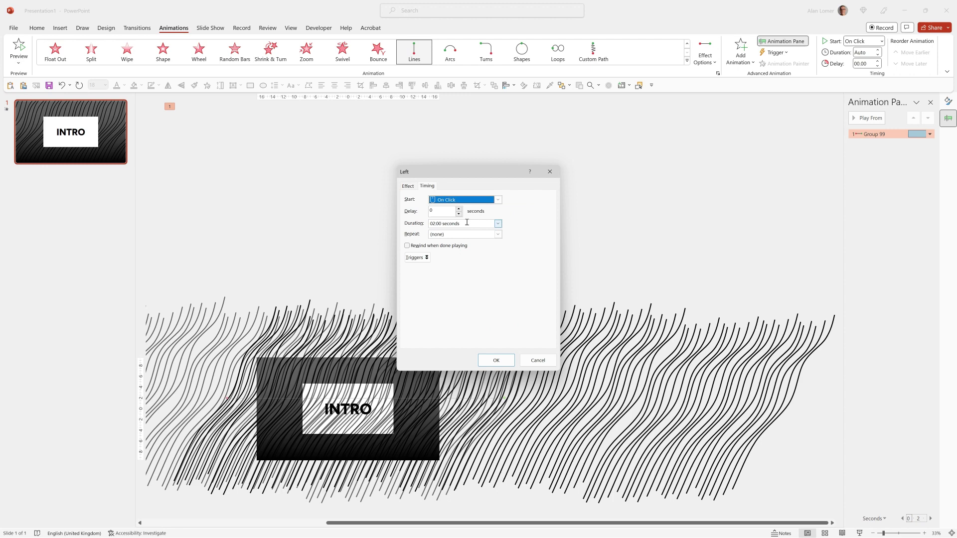
{"action": "left_click", "coordinate": [408, 187]}
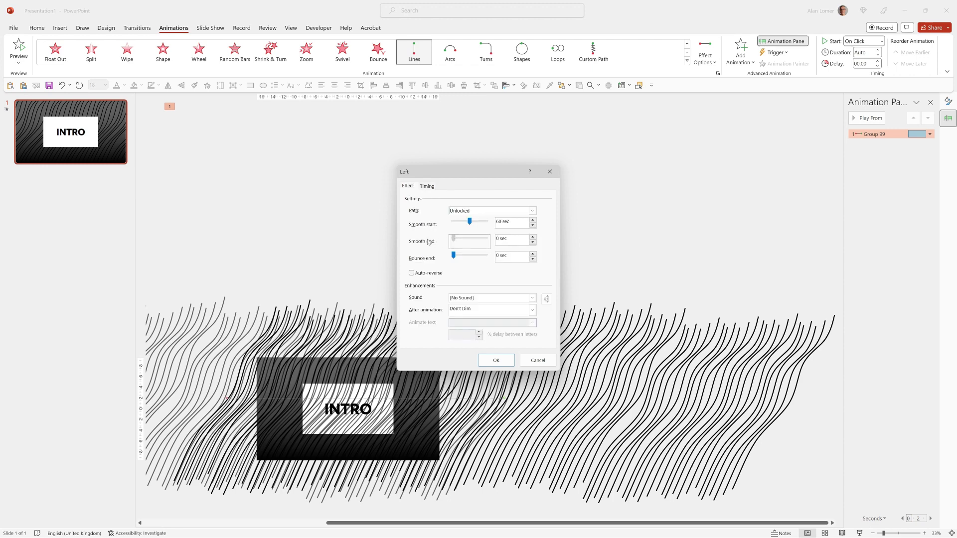
{"action": "left_click_drag", "start_coordinate": [470, 223], "coordinate": [454, 224]}
{"action": "left_click", "coordinate": [492, 361]}
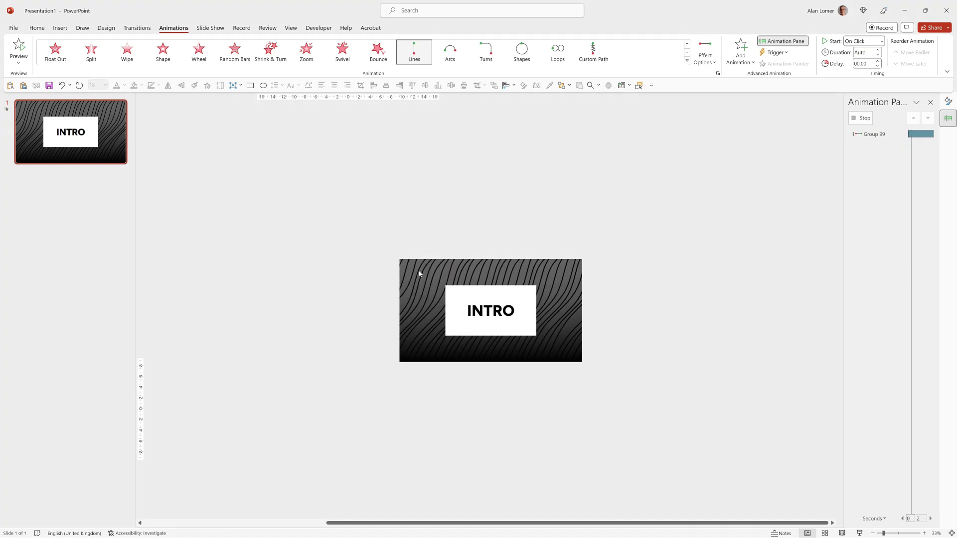
{"action": "left_click", "coordinate": [861, 42]}
{"action": "left_click", "coordinate": [865, 64]}
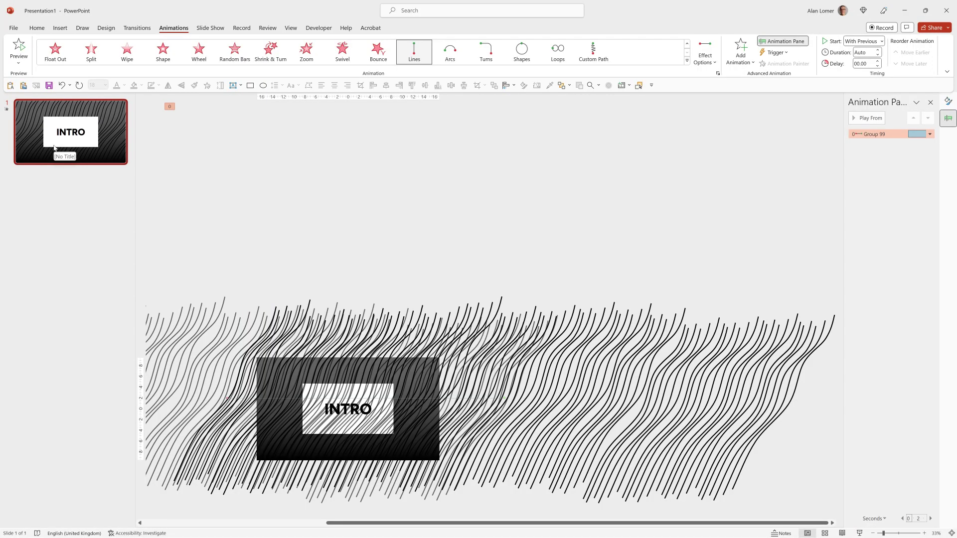
Duplicate the slide with Ctrl+D and set the new slide's wavy-line outline to dark blue.
{"action": "key", "text": "ctrl+d"}
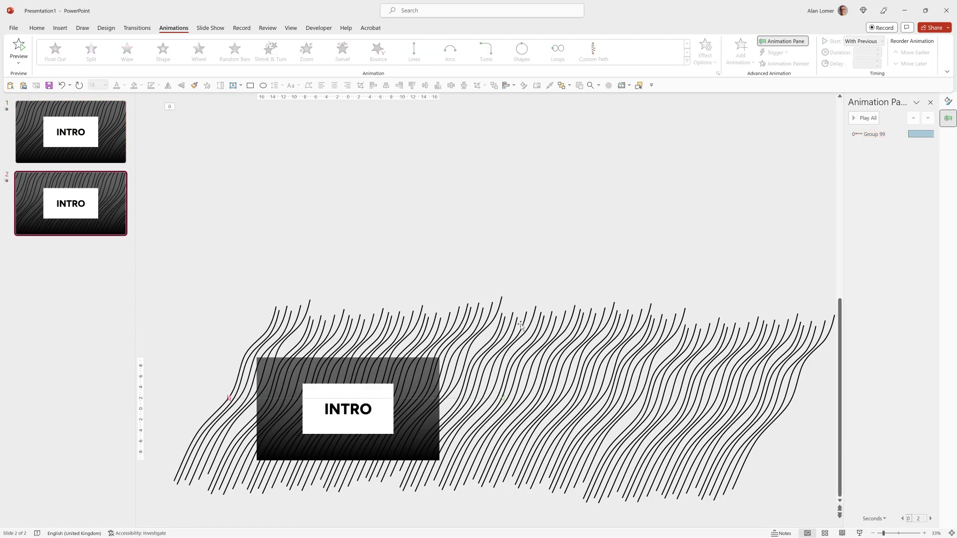
{"action": "left_click", "coordinate": [520, 325]}
{"action": "left_click", "coordinate": [36, 27]}
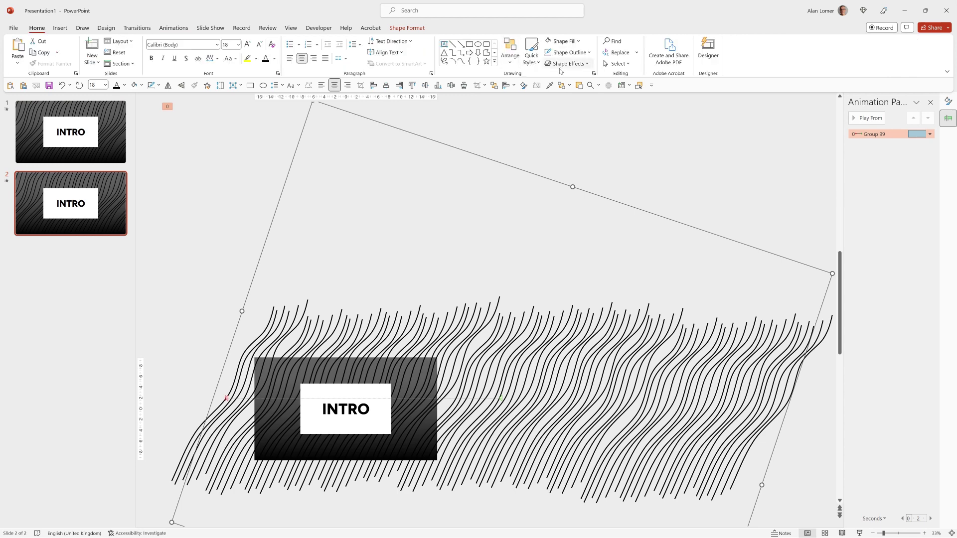
{"action": "left_click", "coordinate": [564, 41]}
{"action": "left_click", "coordinate": [571, 53]}
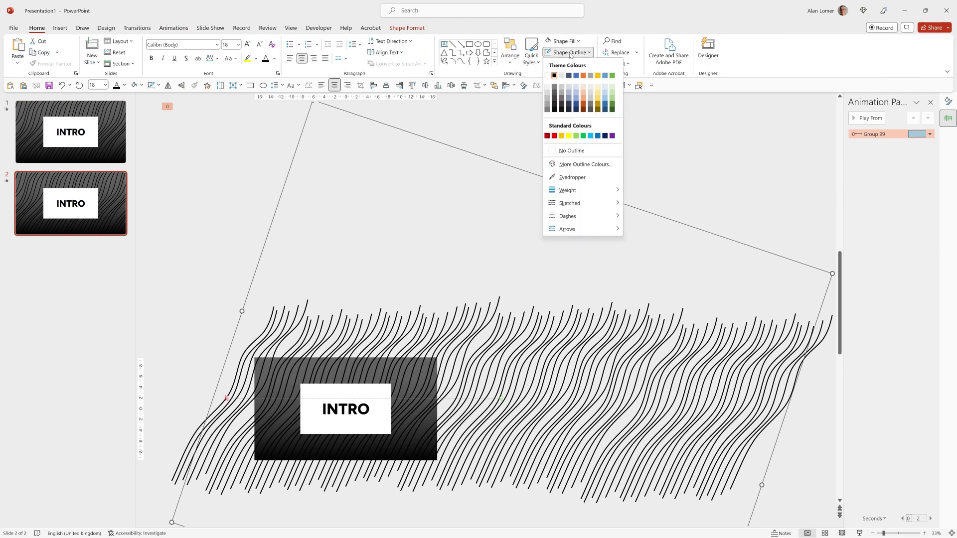
{"action": "left_click", "coordinate": [576, 107]}
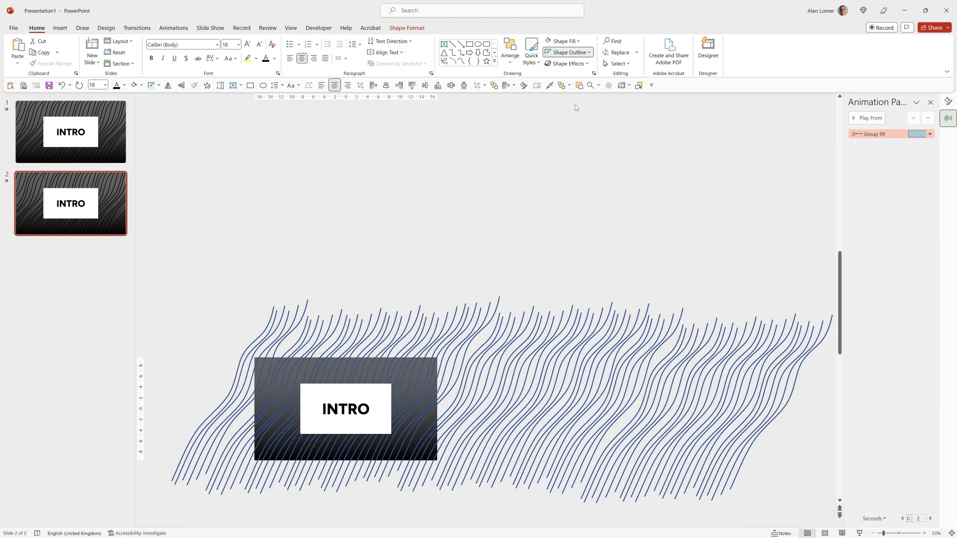
{"action": "left_click", "coordinate": [566, 149]}
Make slide 2's background gradient stops dark blue and darker blue, and set the left stop to -12% brightness.
{"action": "right_click", "coordinate": [566, 147]}
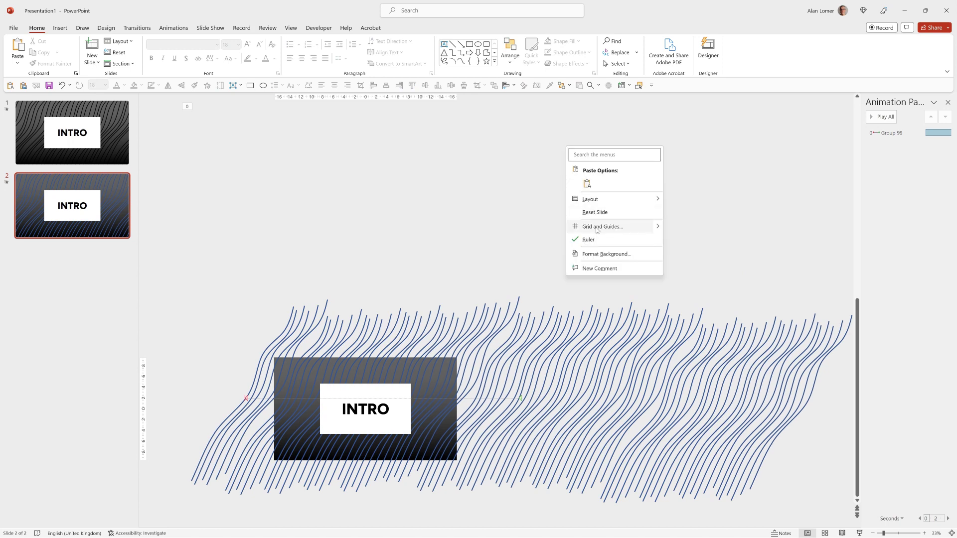
{"action": "left_click", "coordinate": [606, 254]}
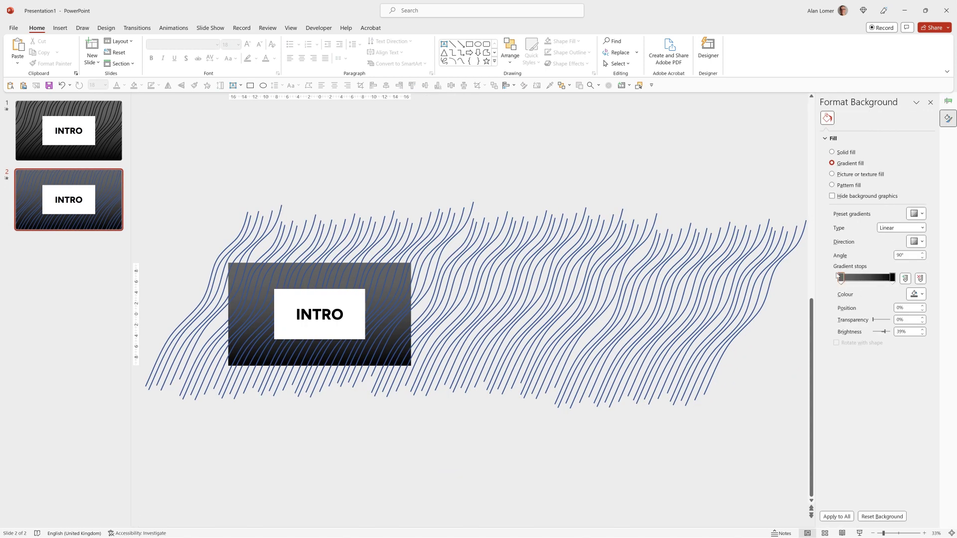
{"action": "left_click", "coordinate": [916, 295]}
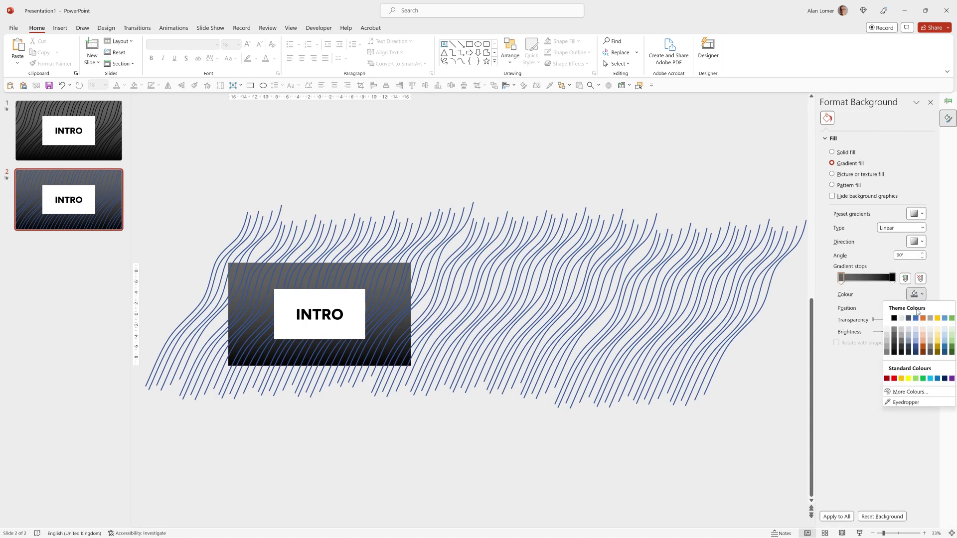
{"action": "left_click", "coordinate": [917, 351]}
{"action": "left_click", "coordinate": [892, 278]}
{"action": "left_click", "coordinate": [916, 294]}
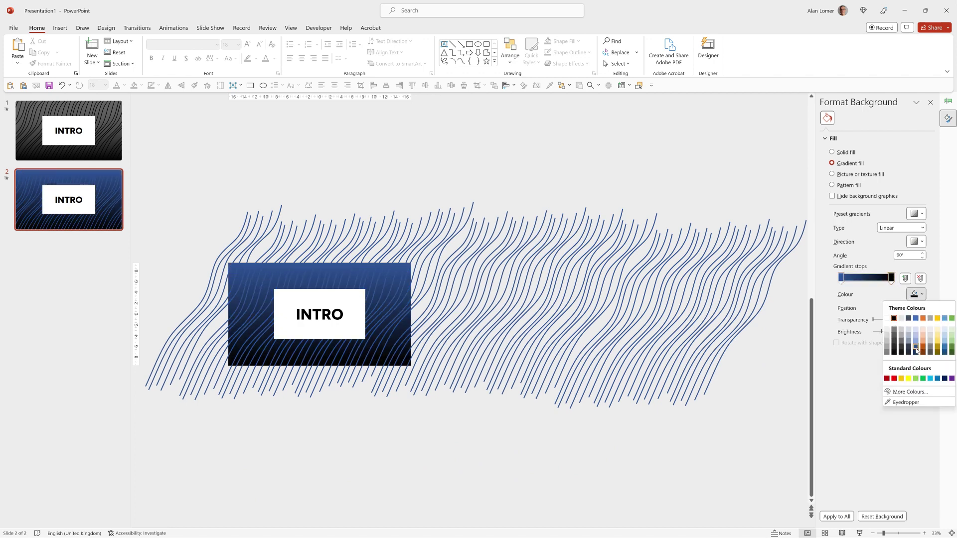
{"action": "left_click", "coordinate": [916, 348]}
{"action": "left_click", "coordinate": [842, 280]}
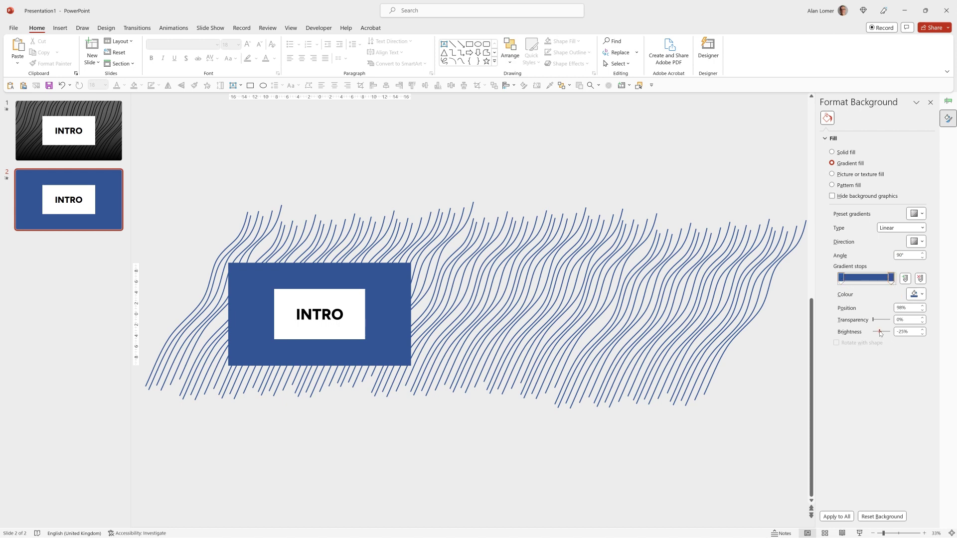
{"action": "left_click_drag", "start_coordinate": [880, 333], "coordinate": [881, 332]}
Select the INTRO text and bring up the font colour choices.
{"action": "double_click", "coordinate": [320, 315]}
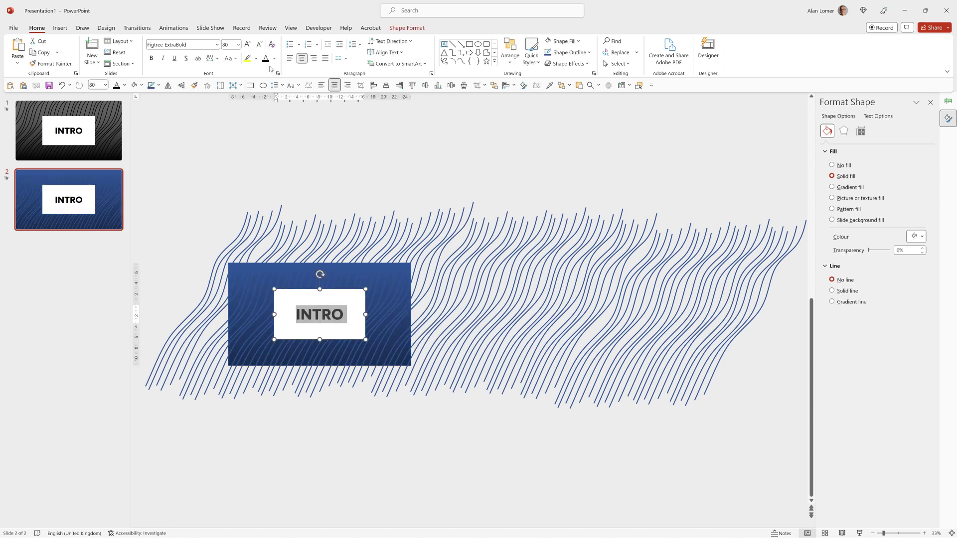
{"action": "left_click", "coordinate": [273, 59]}
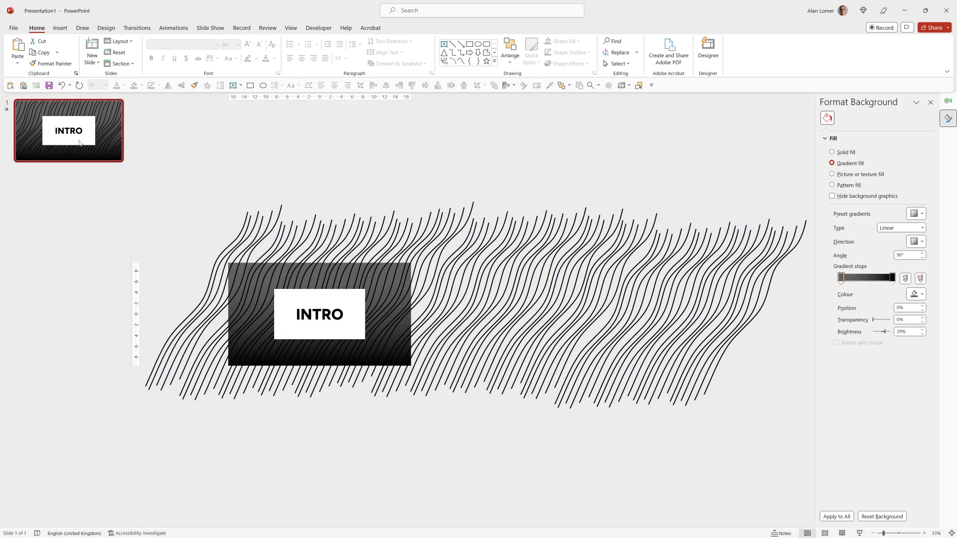
Export as a video at Ultra HD (4K) with 30 seconds per slide, then choose Create Video.
{"action": "left_click", "coordinate": [13, 28]}
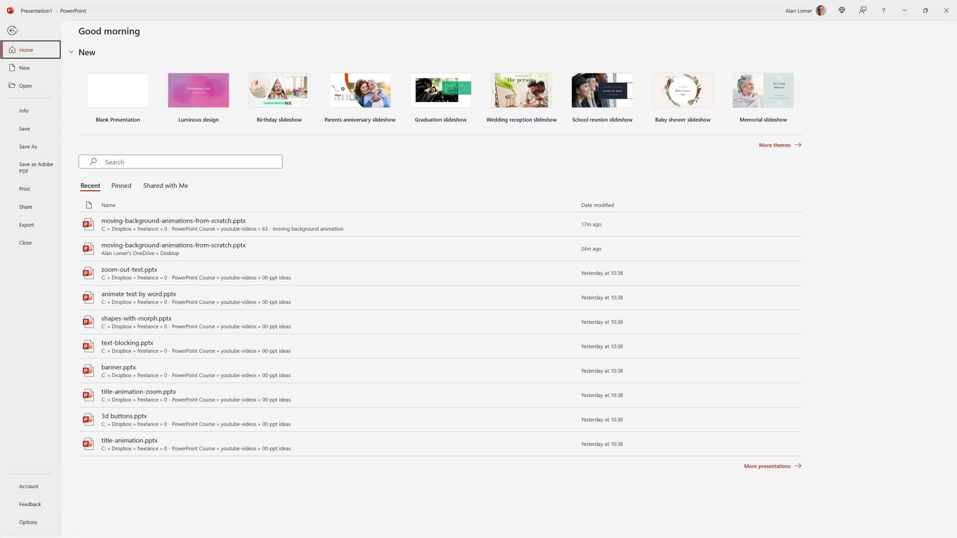
{"action": "left_click", "coordinate": [27, 225]}
{"action": "left_click", "coordinate": [136, 112]}
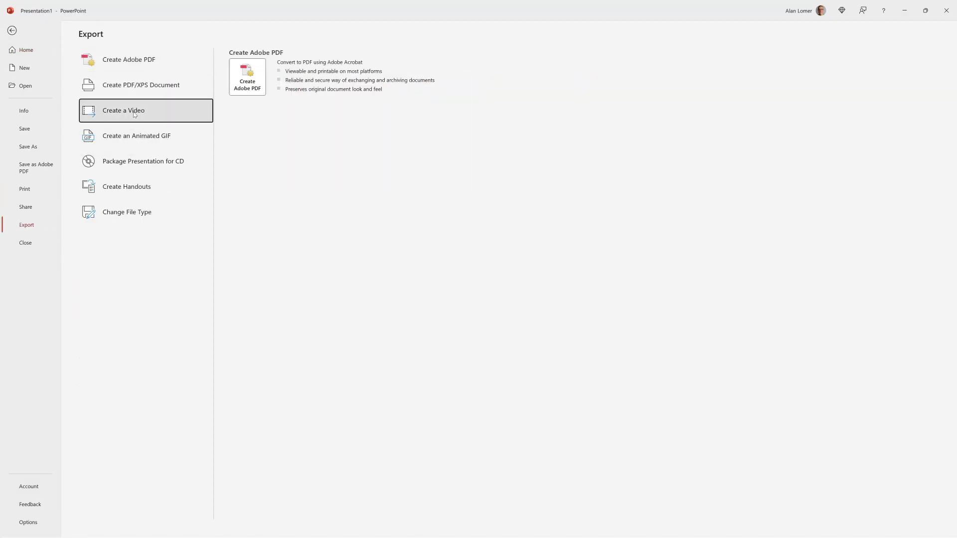
{"action": "left_click", "coordinate": [297, 123]}
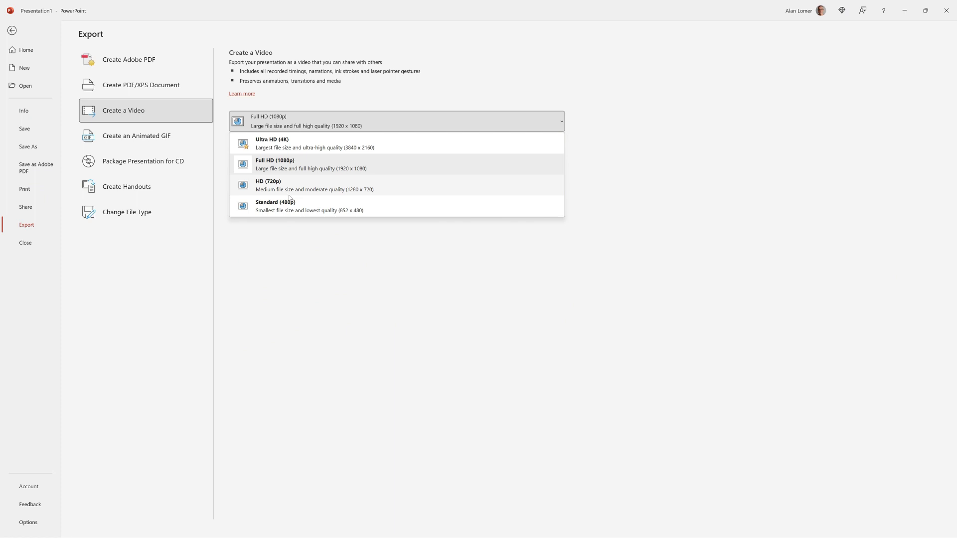
{"action": "left_click", "coordinate": [292, 148]}
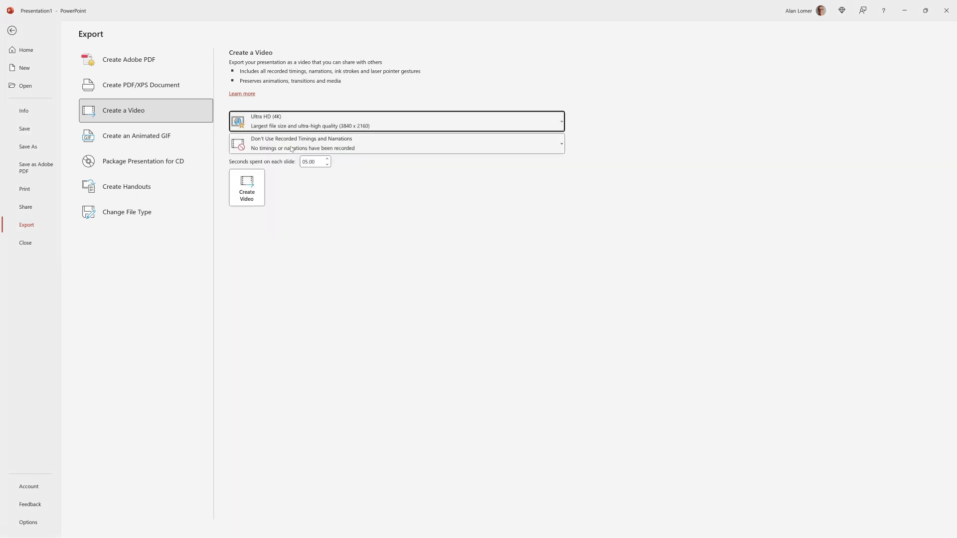
{"action": "key", "text": "Tab"}
{"action": "key", "text": "Tab"}
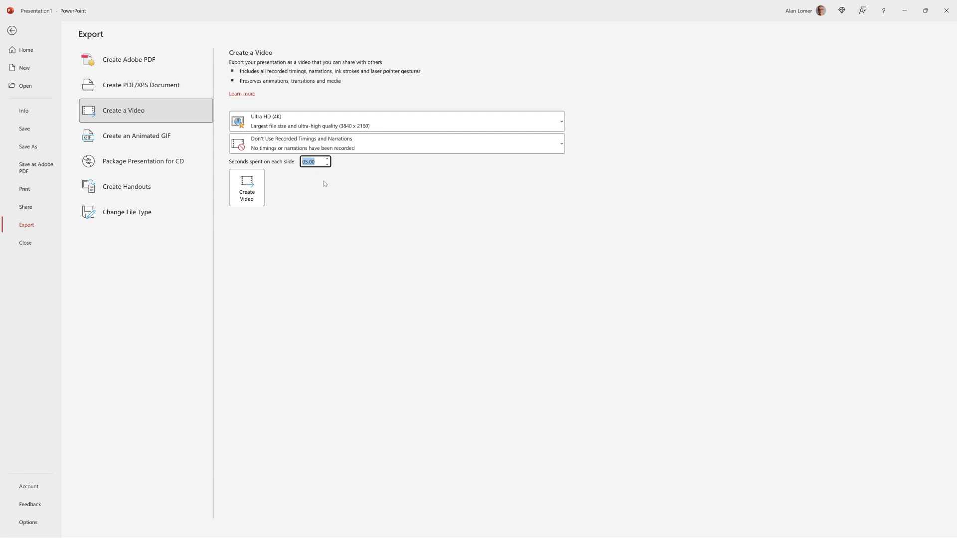
{"action": "type", "text": "30"}
{"action": "key", "text": "Tab"}
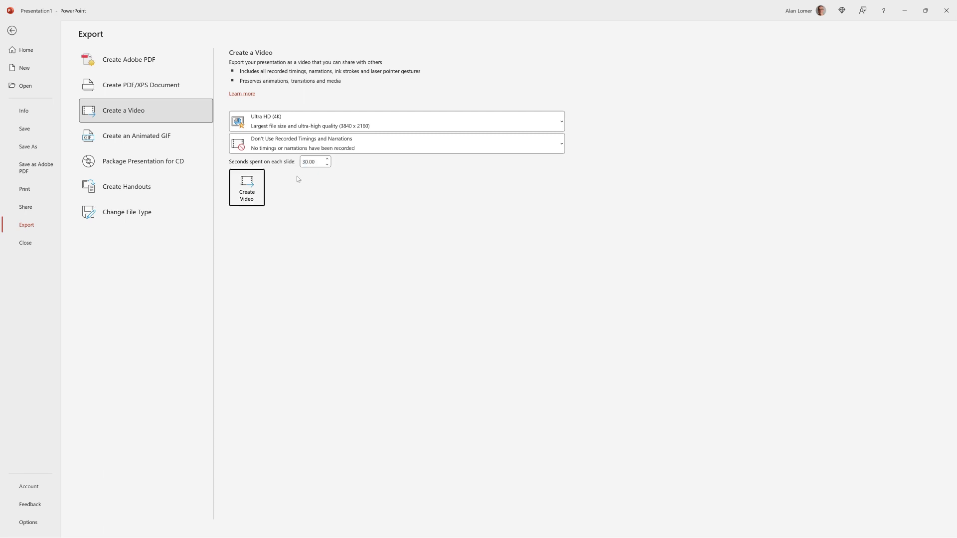
{"action": "left_click", "coordinate": [263, 190]}
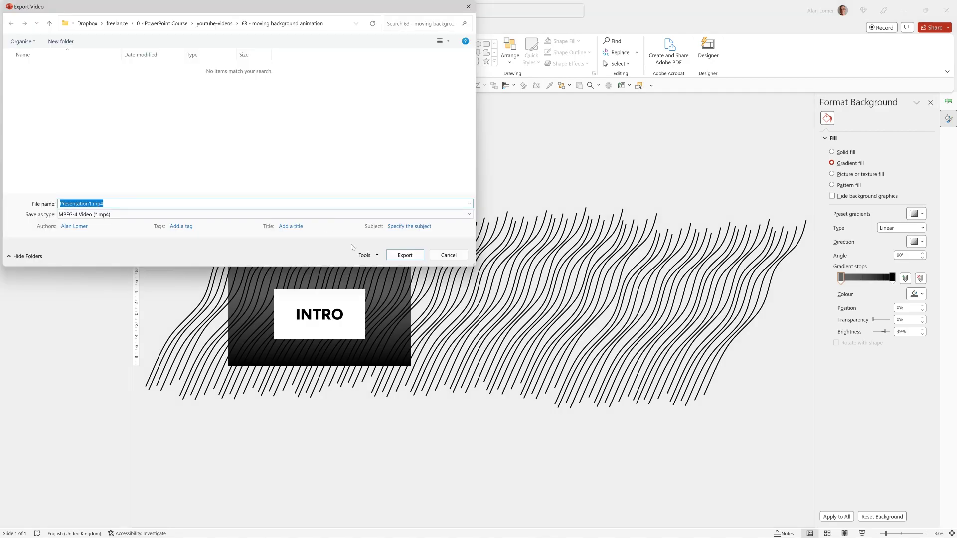
Save the video as Presentation1.mp4 to start the export, then reselect the wavy-lines graphic.
{"action": "left_click", "coordinate": [412, 252]}
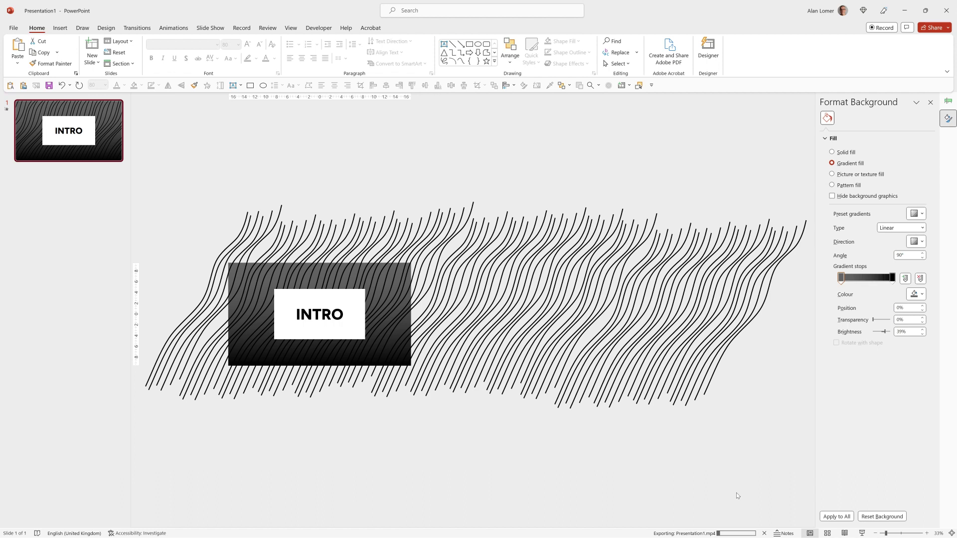
{"action": "left_click", "coordinate": [352, 260]}
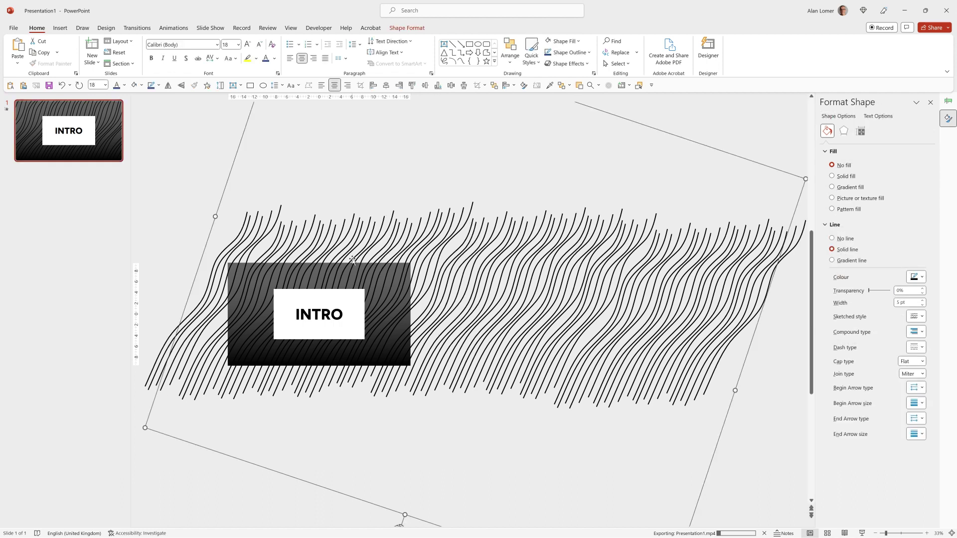